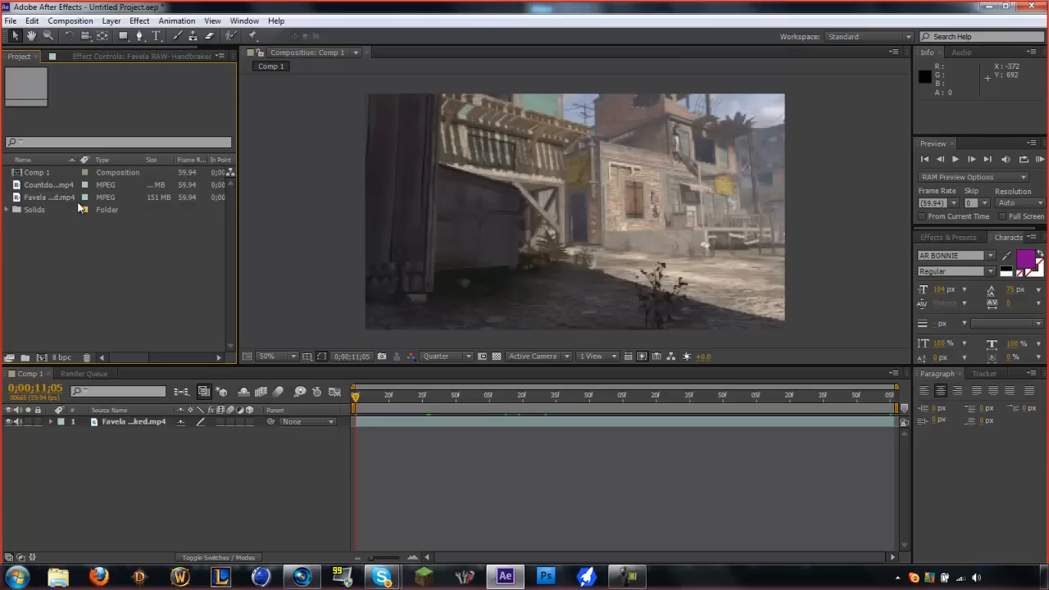
Step: Add a new adjustment layer above the Favela footage in Comp 1
left_click(121, 428)
left_click(113, 449)
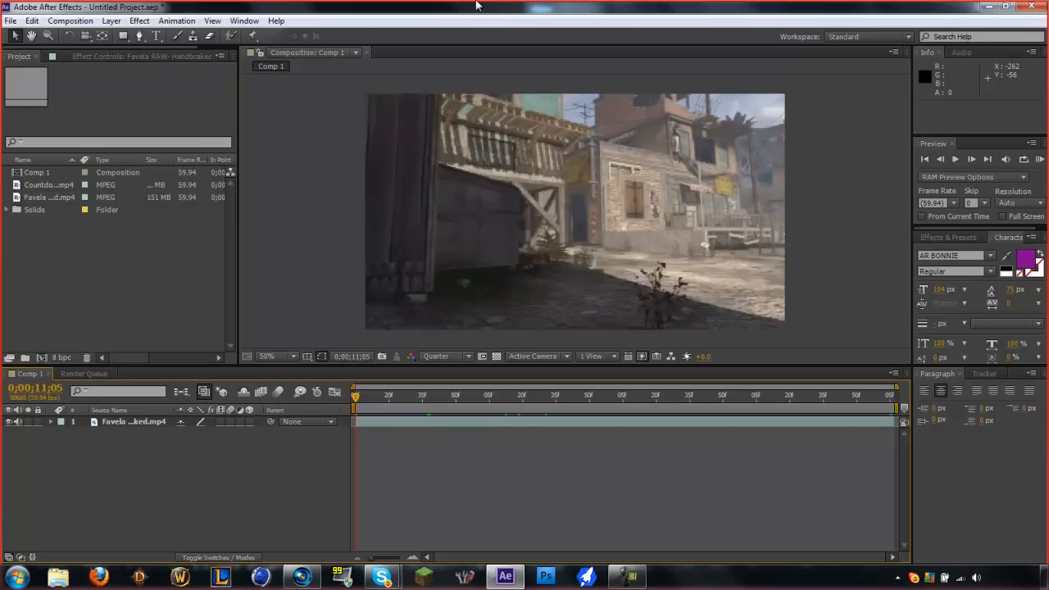
left_click(112, 21)
mouse_move(188, 39)
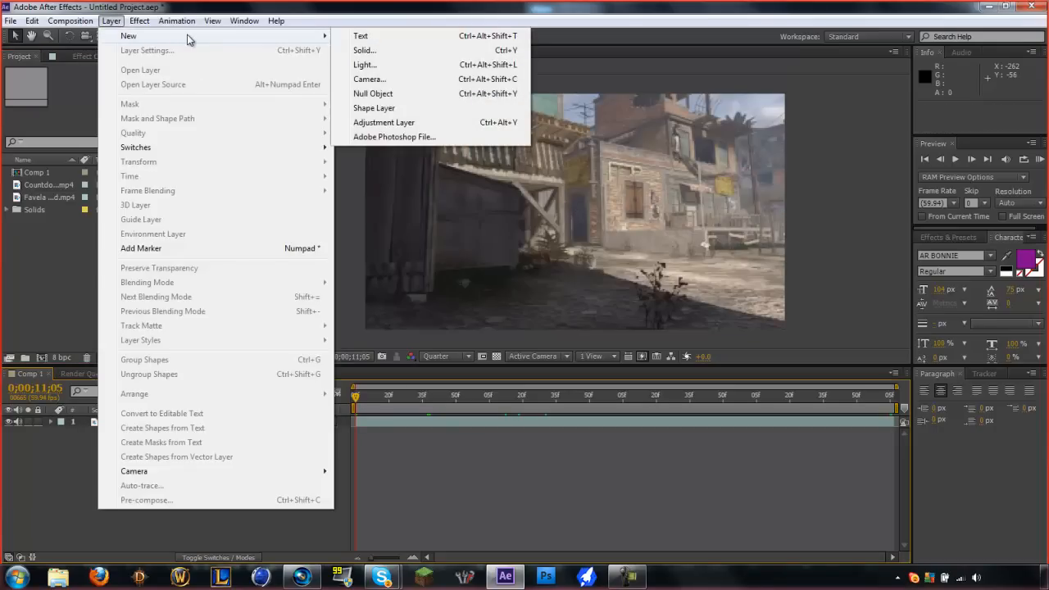
left_click(382, 122)
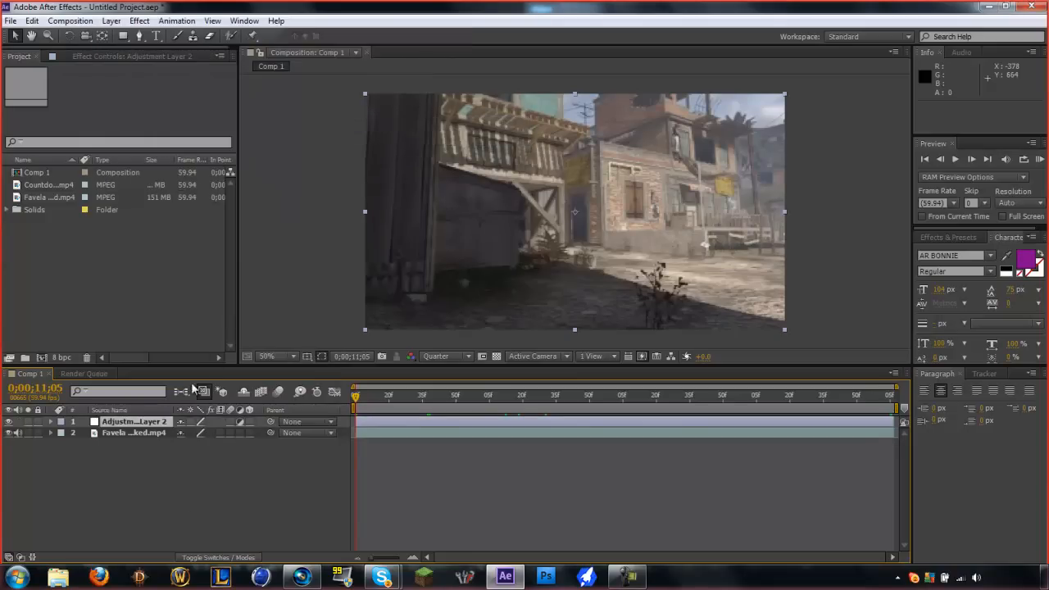
Step: Apply Magic Bullet Looks to the adjustment layer using the saved look "TUtorial"
left_click(135, 20)
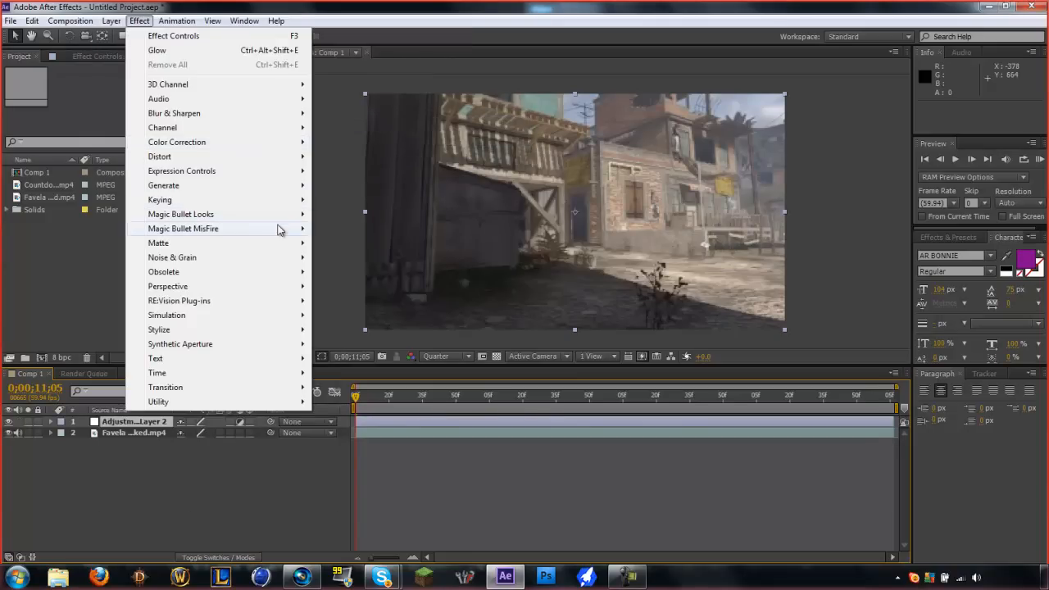
left_click(317, 214)
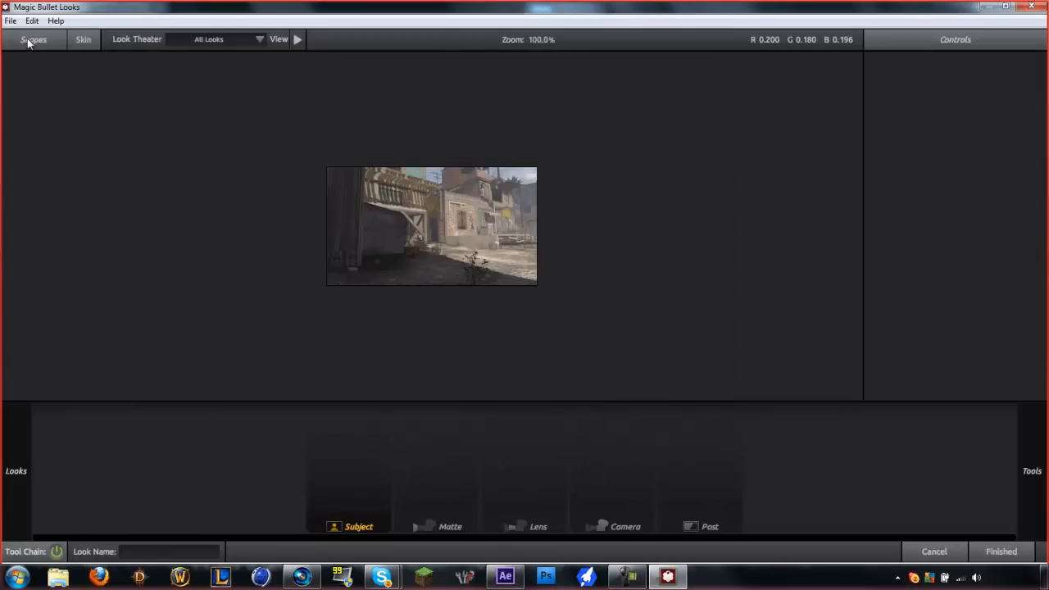
left_click(61, 122)
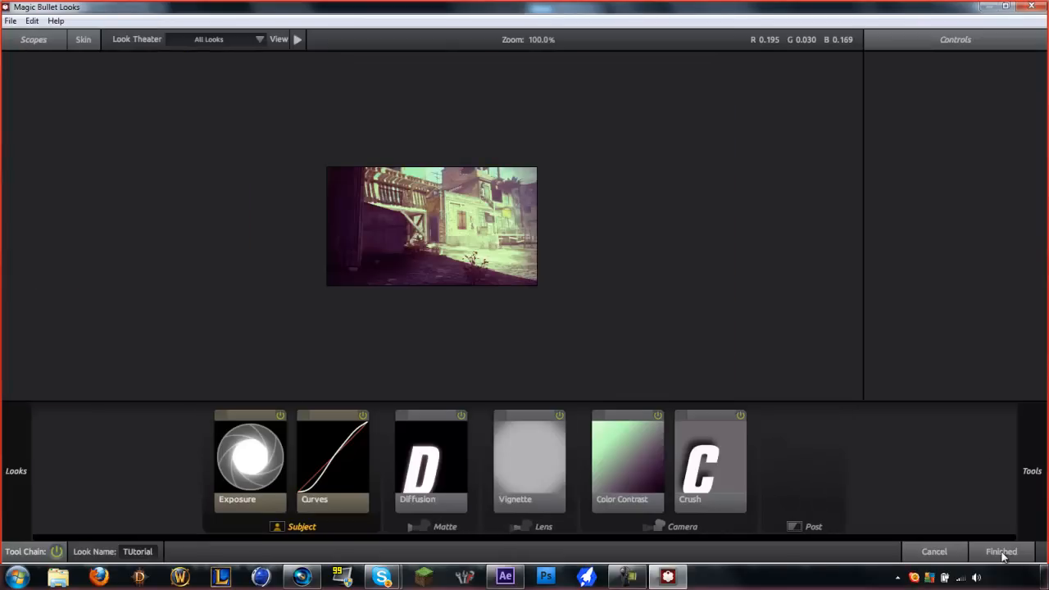
left_click(1002, 553)
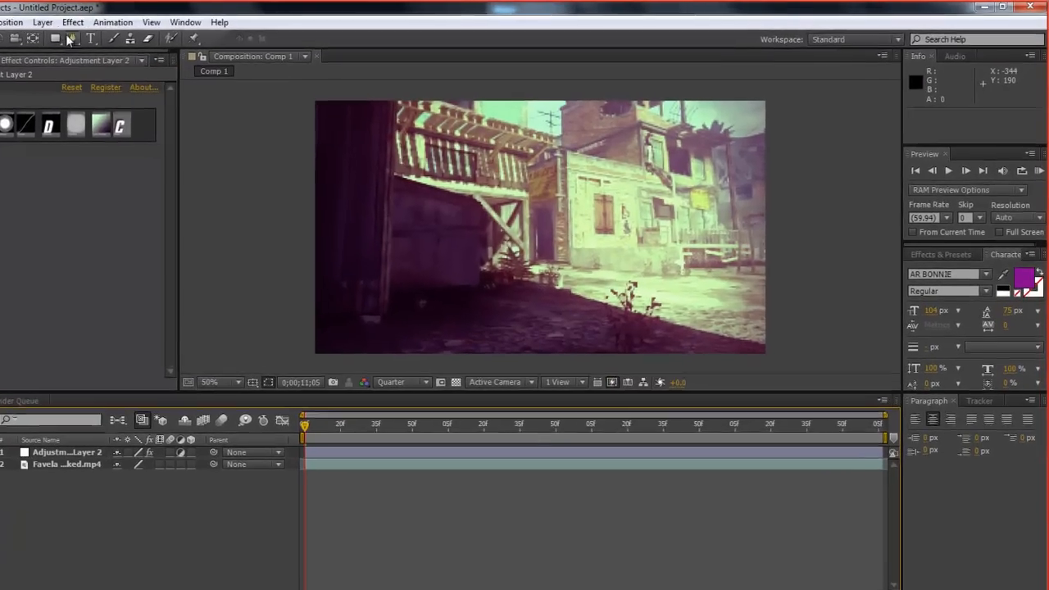
Step: Draw black rectangles across the upper and lower edges of the frame as letterbox bars on a shape layer
left_click(57, 38)
left_click_drag(274, 82, 792, 111)
left_click_drag(282, 370, 823, 348)
left_click_drag(190, 251, 198, 371)
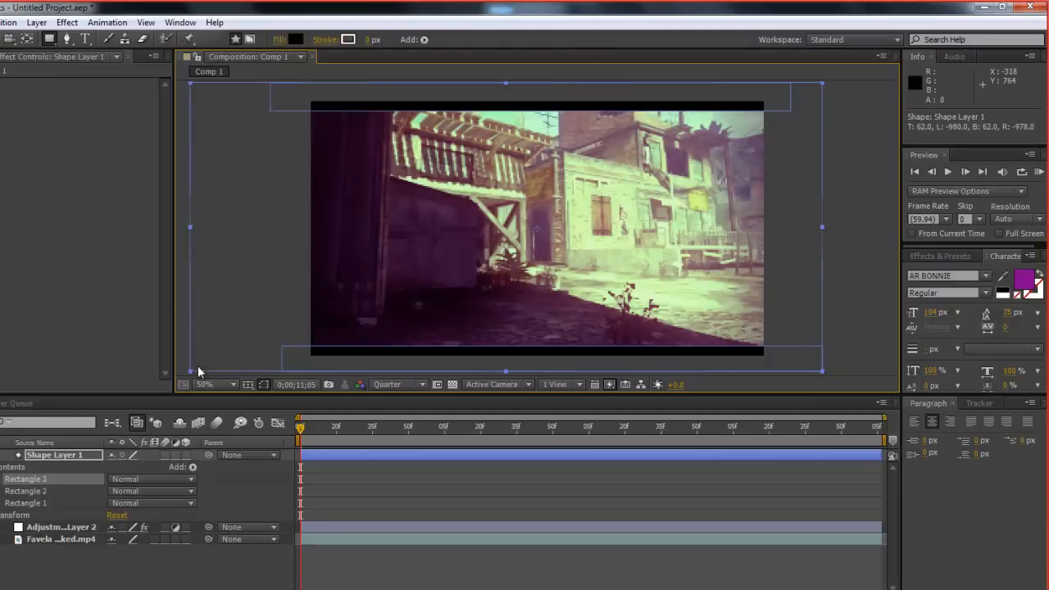
left_click(25, 469)
left_click(53, 526)
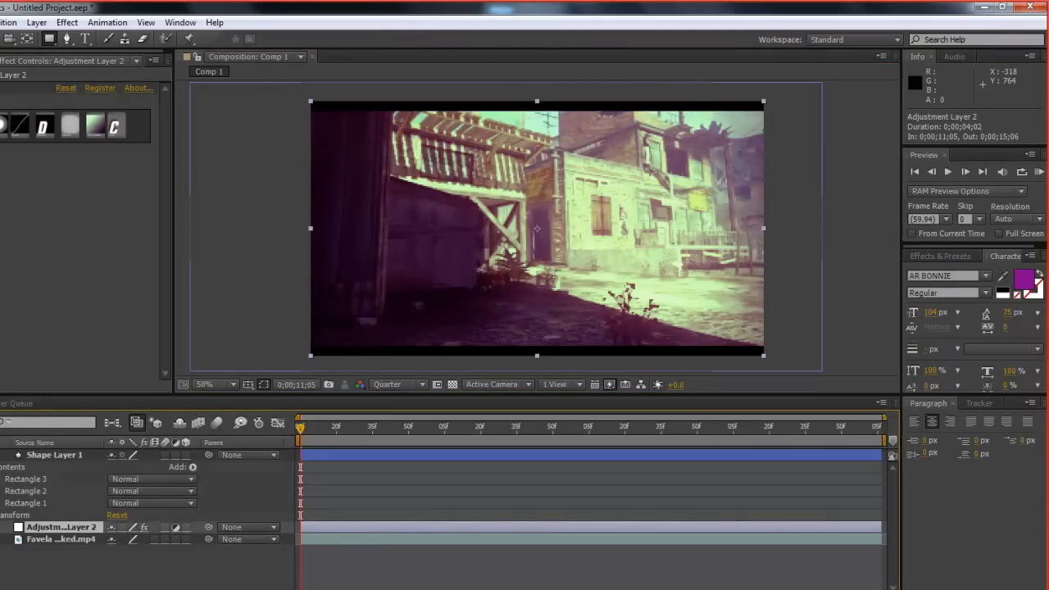
left_click(1, 454)
left_click(97, 544)
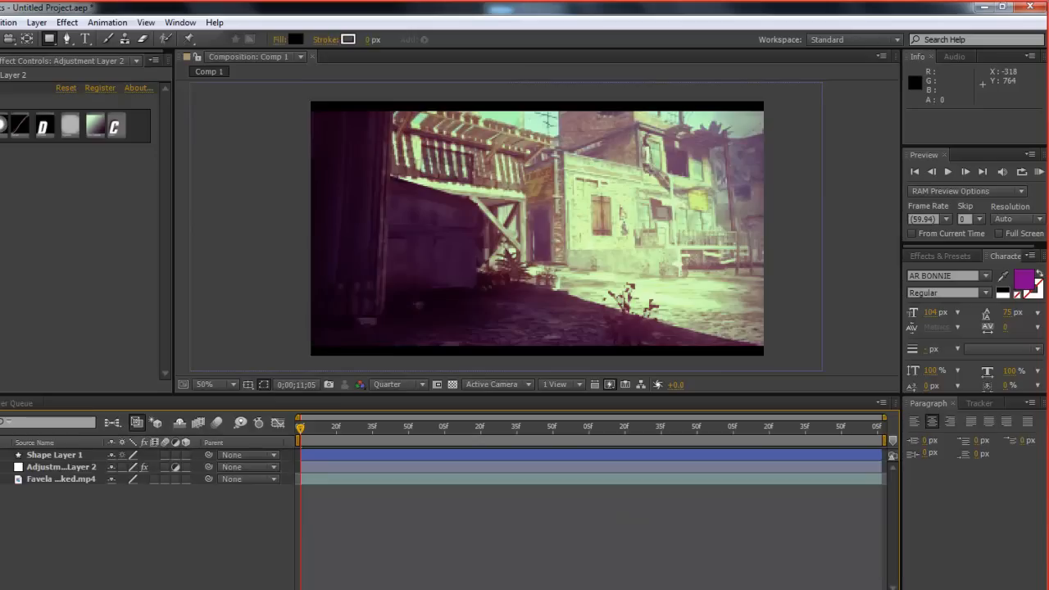
Step: Set the composition's preview resolution to Full and play a RAM preview of the graded clip
left_click(422, 385)
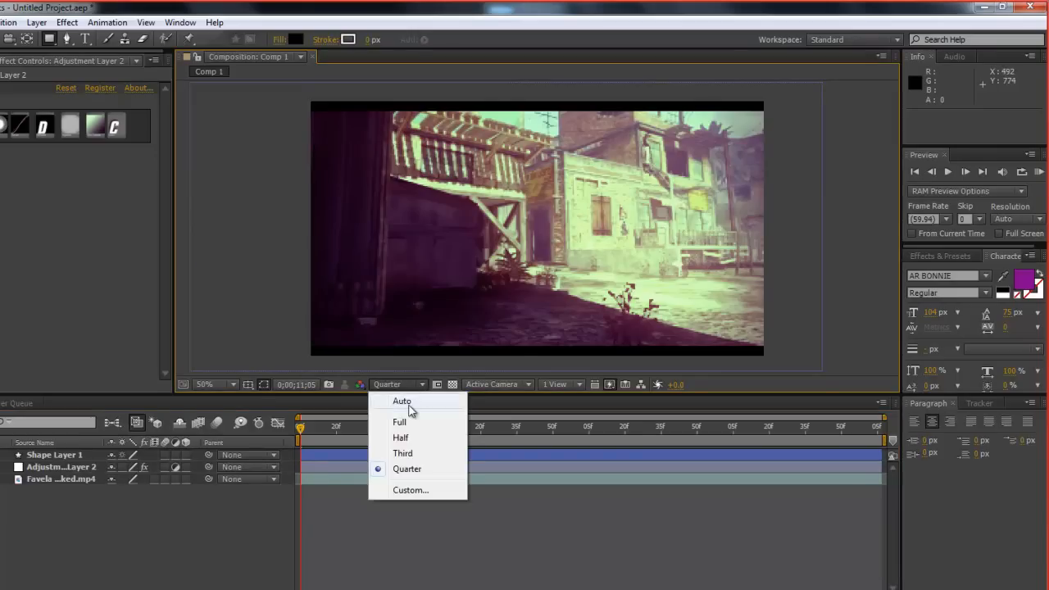
left_click(404, 417)
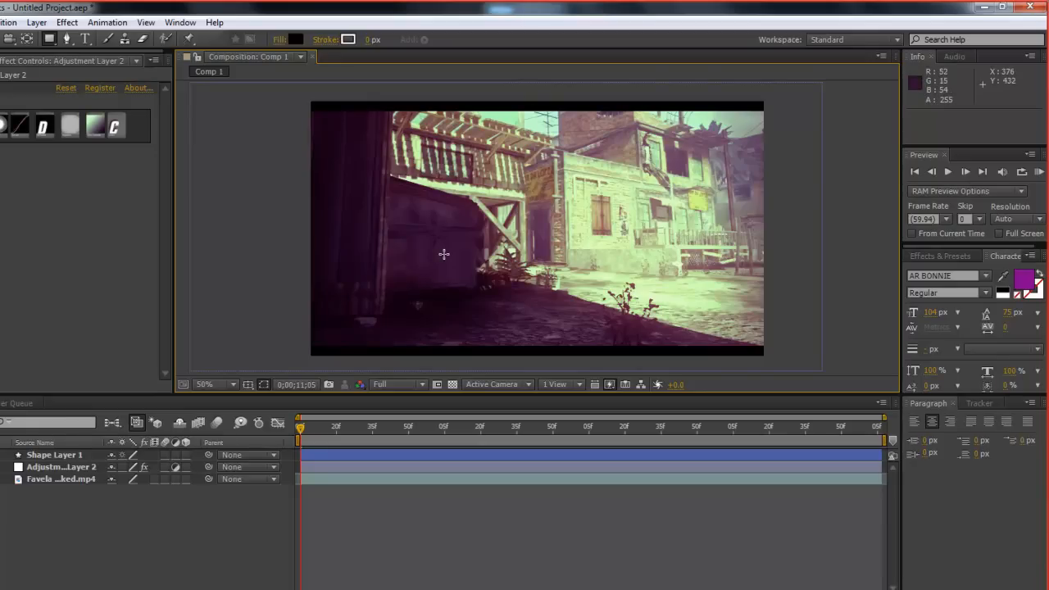
key("KP_0")
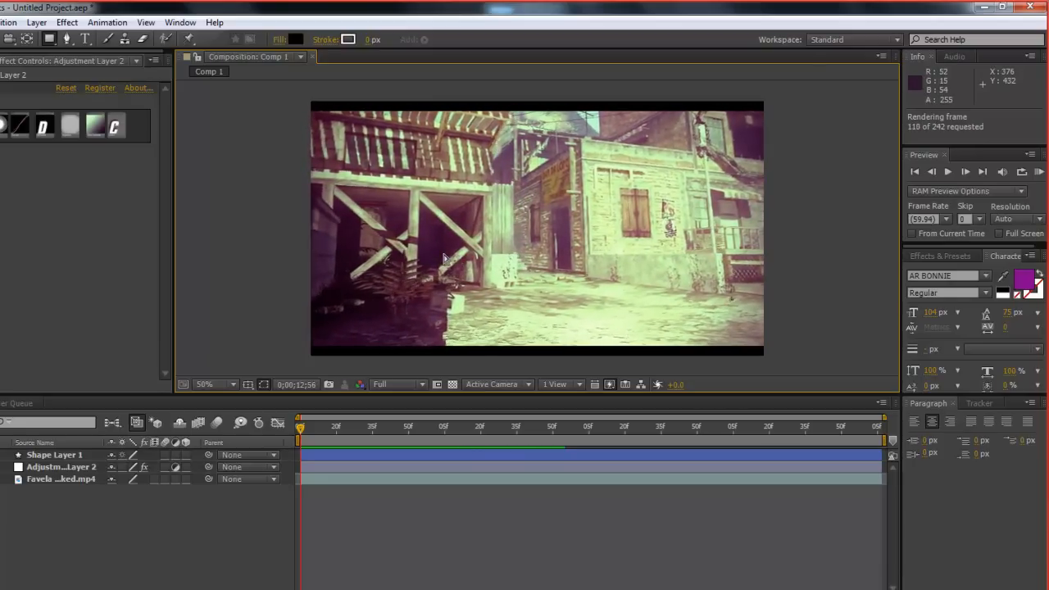
key("space")
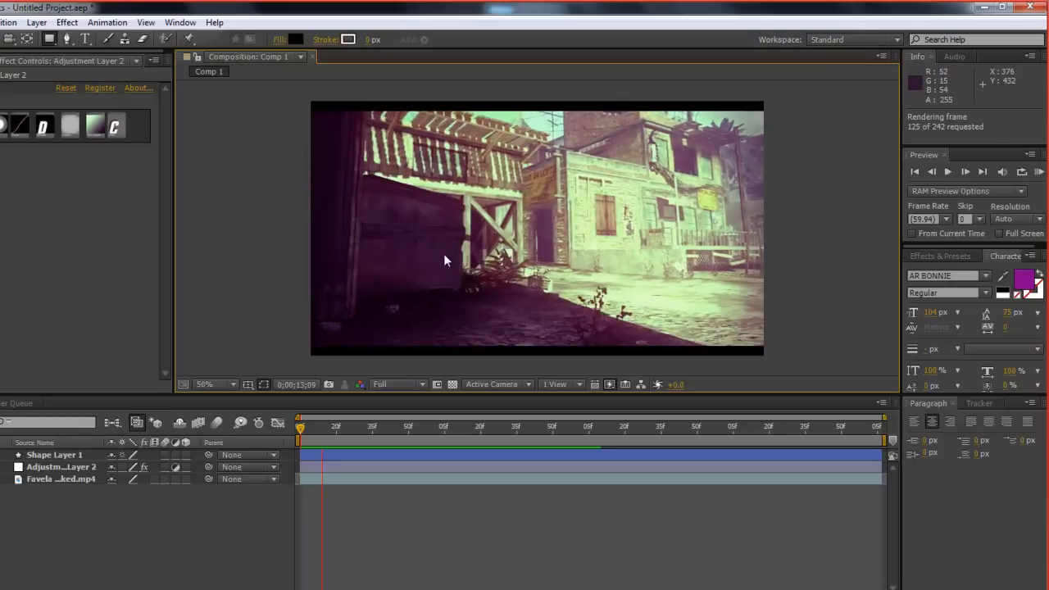
key("space")
left_click_drag(312, 432, 802, 432)
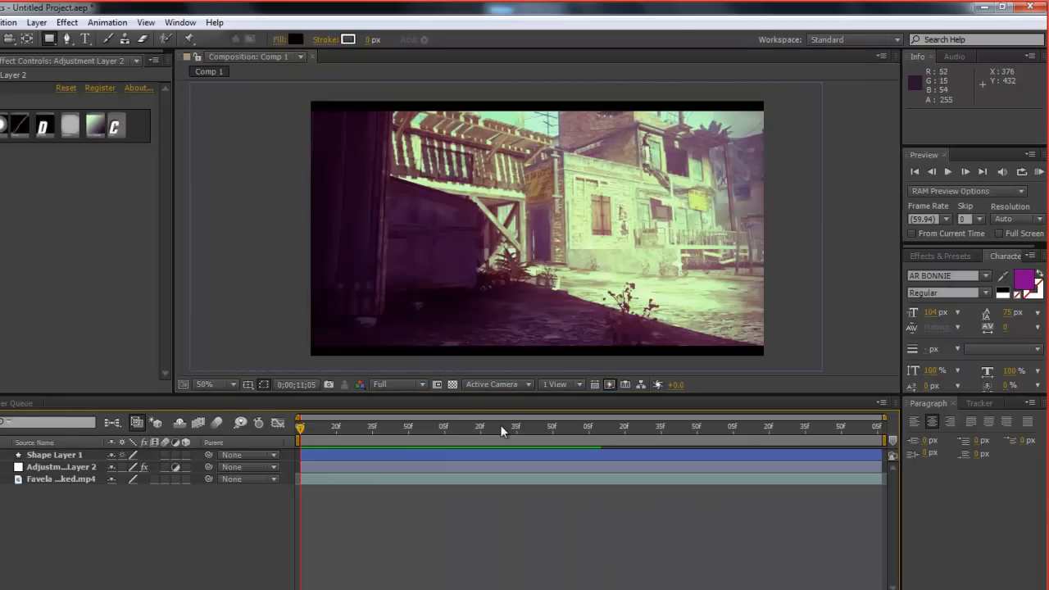
Step: Run Track Camera on the Favela RAW- Handbraked.mp4 layer
key("ctrl+0")
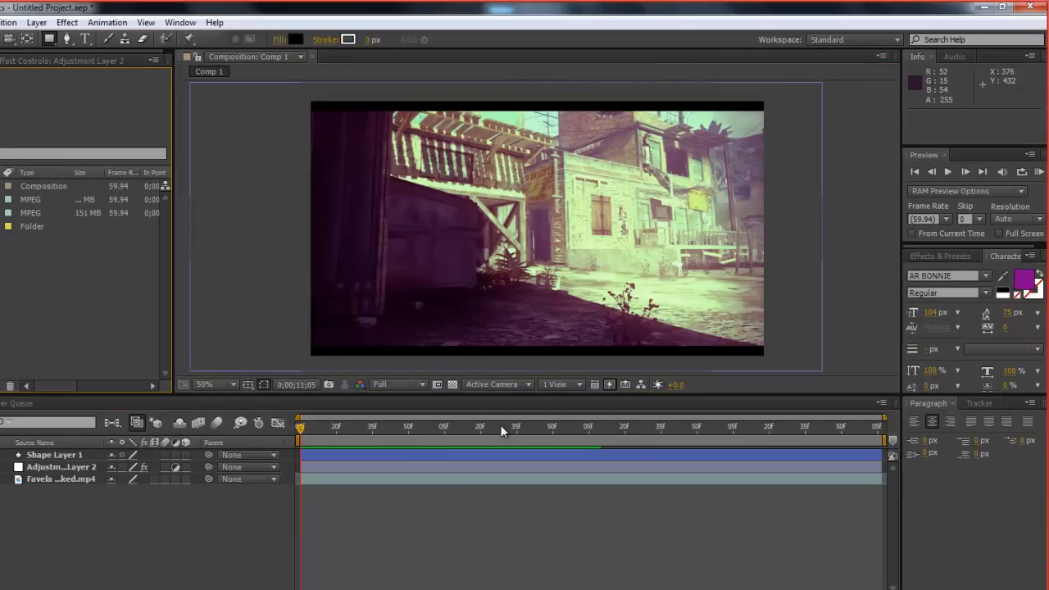
key("ctrl+Down")
key("ctrl+Down")
key("ctrl+Down")
right_click(42, 480)
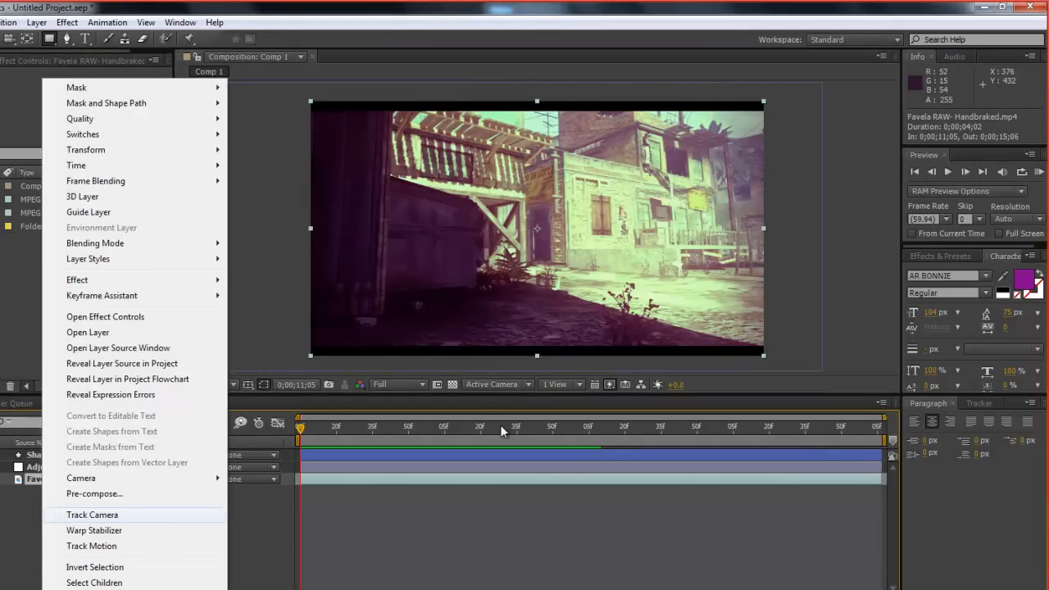
key("Return")
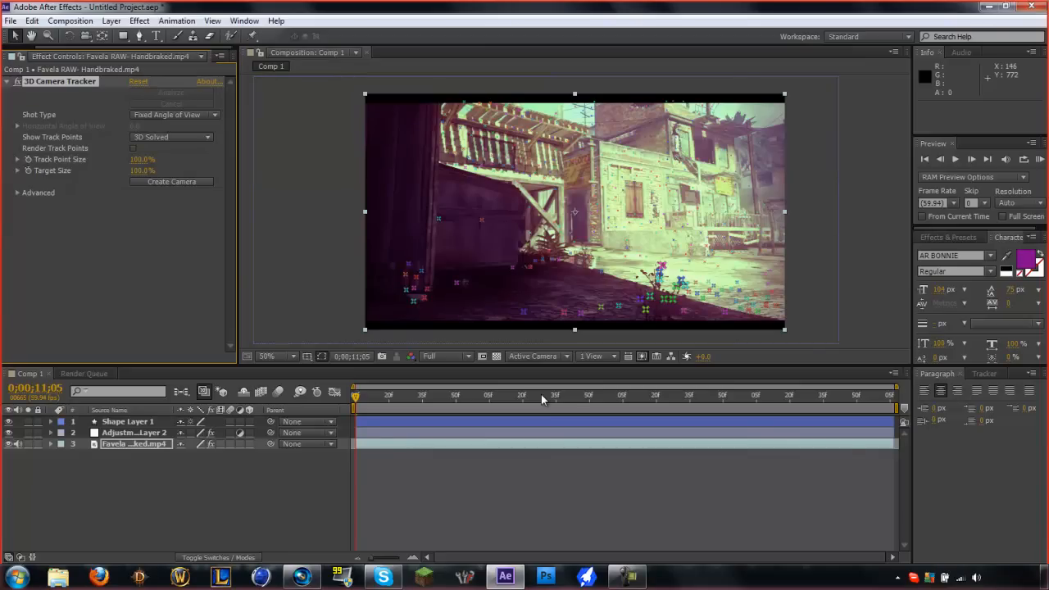
Step: Inspect the track points across the footage at Quarter preview resolution and return to the first frame
left_click_drag(355, 396, 379, 396)
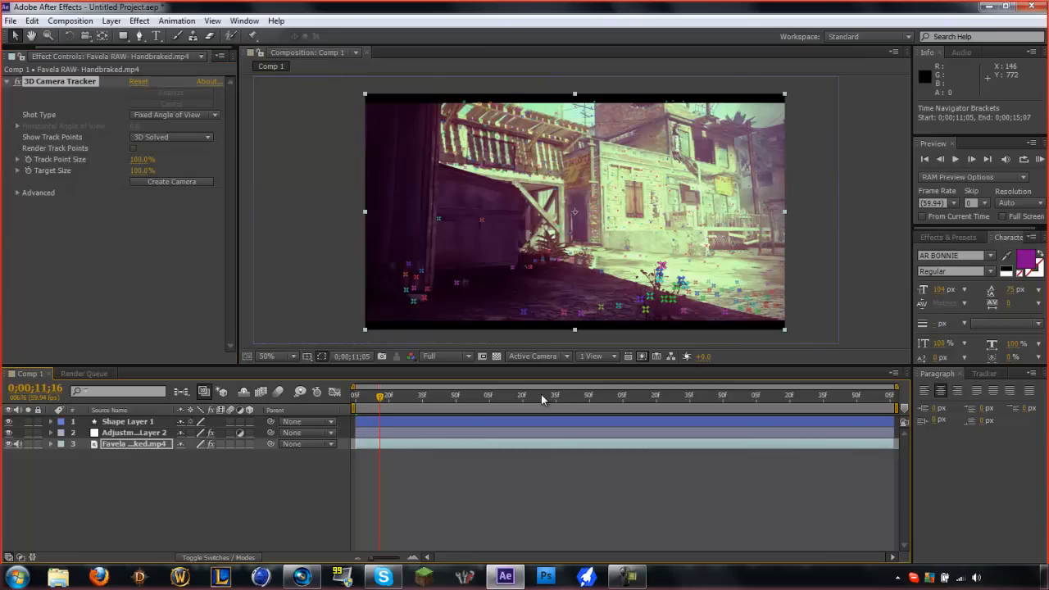
left_click(447, 356)
left_click(449, 435)
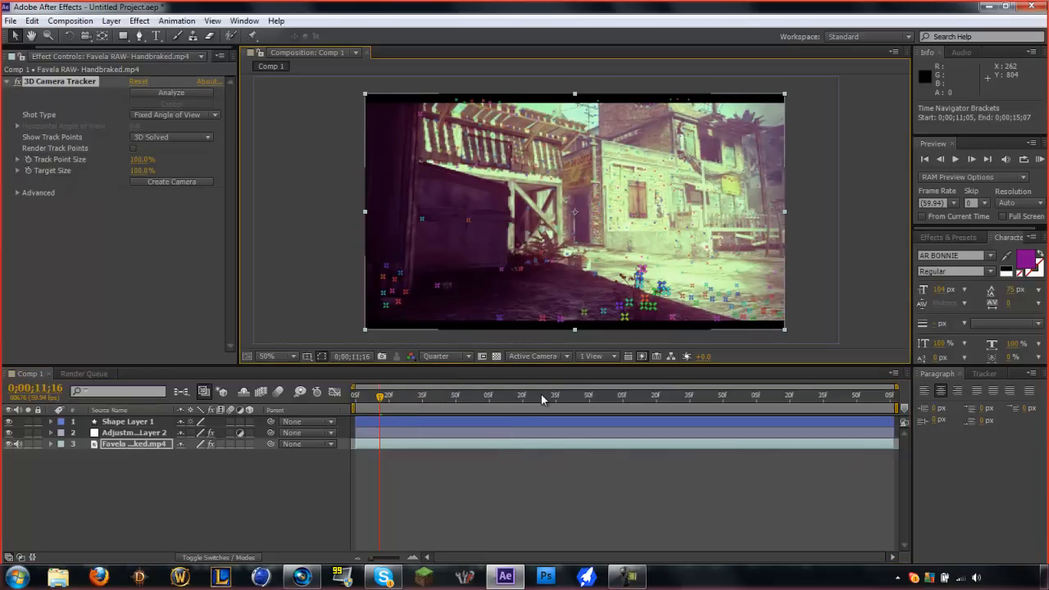
left_click(593, 397)
left_click_drag(594, 396, 355, 397)
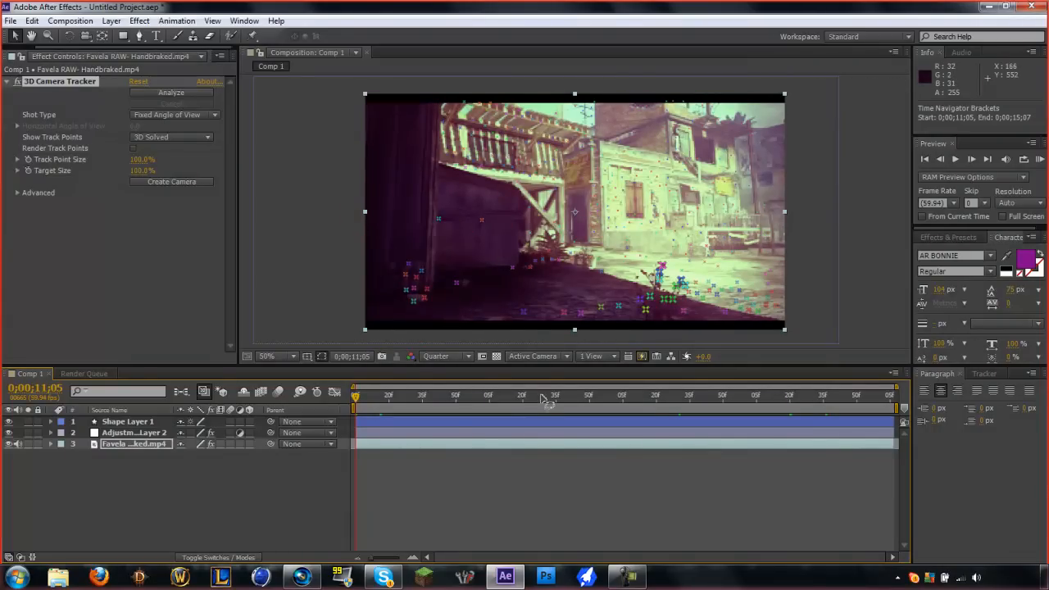
mouse_move(419, 276)
left_mouse_down()
mouse_move(292, 284)
mouse_move(562, 139)
mouse_move(610, 235)
mouse_move(699, 290)
mouse_move(782, 227)
mouse_move(787, 237)
left_mouse_up()
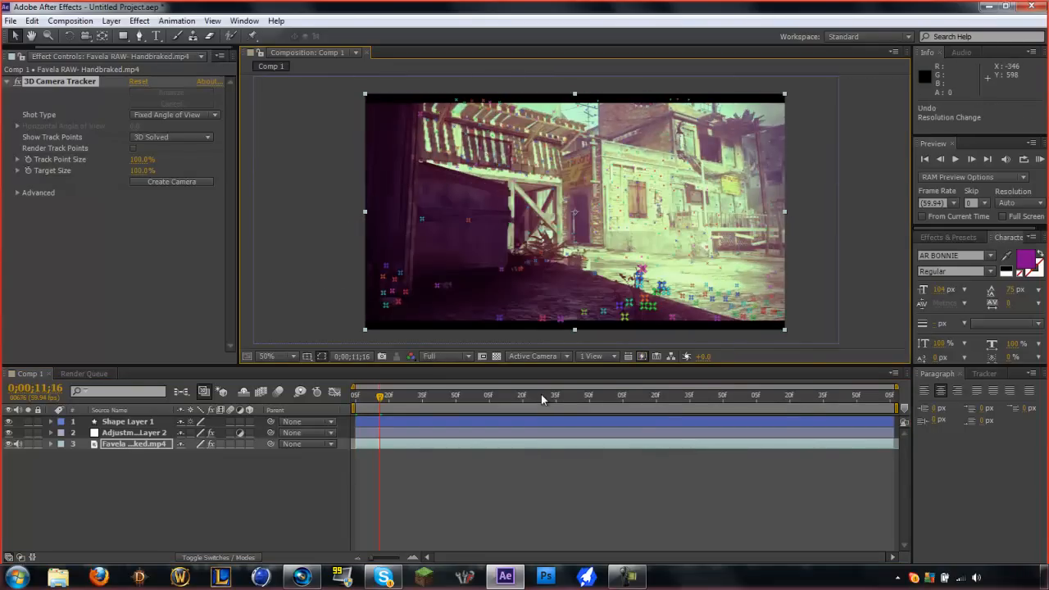
key("Home")
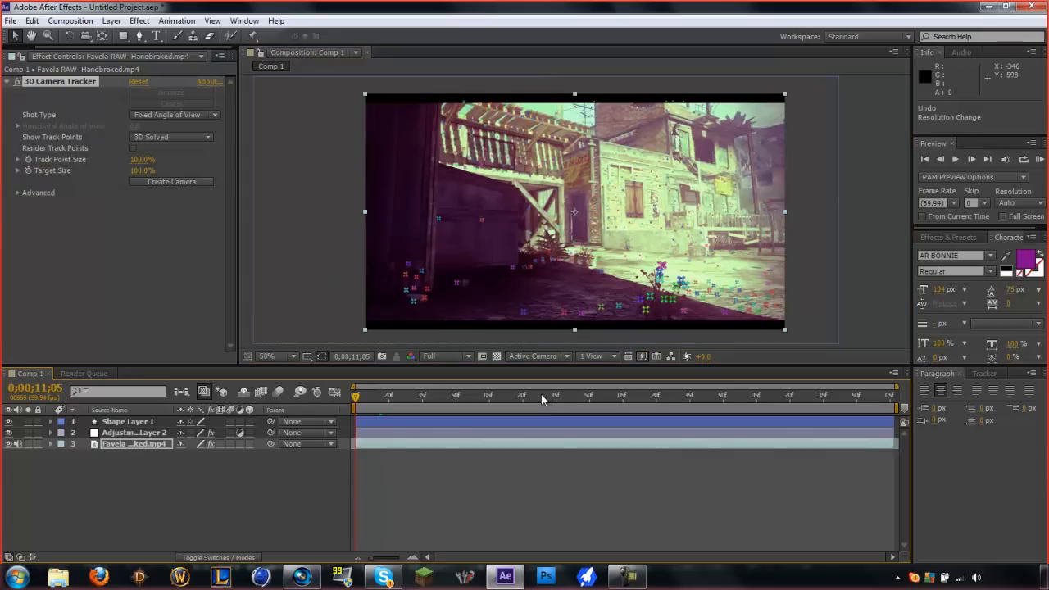
Step: Create a camera from the 3D Camera Tracker effect and select its layer
key("ctrl+z")
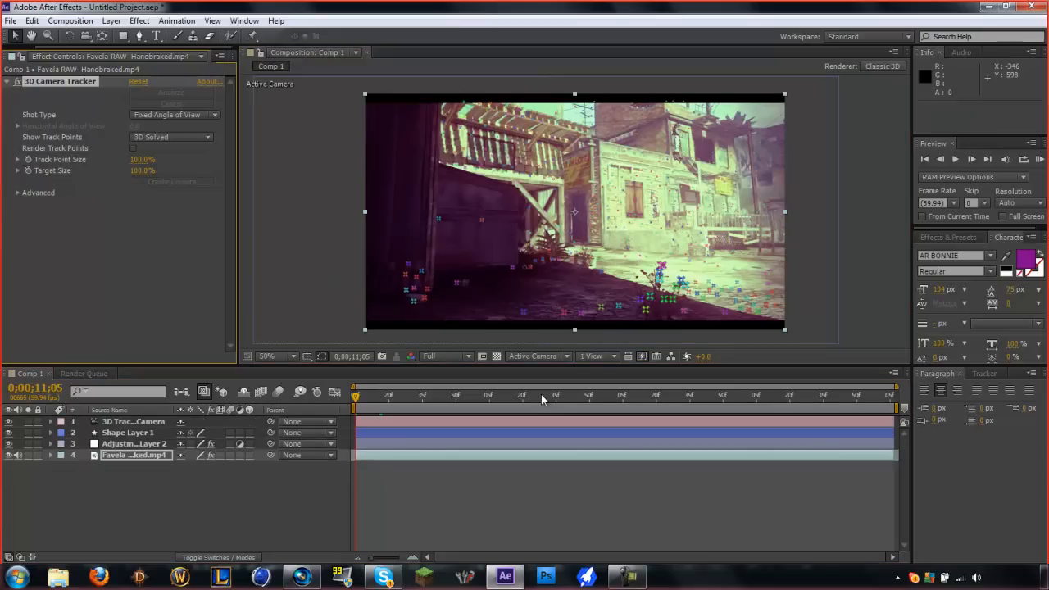
key("KP_1")
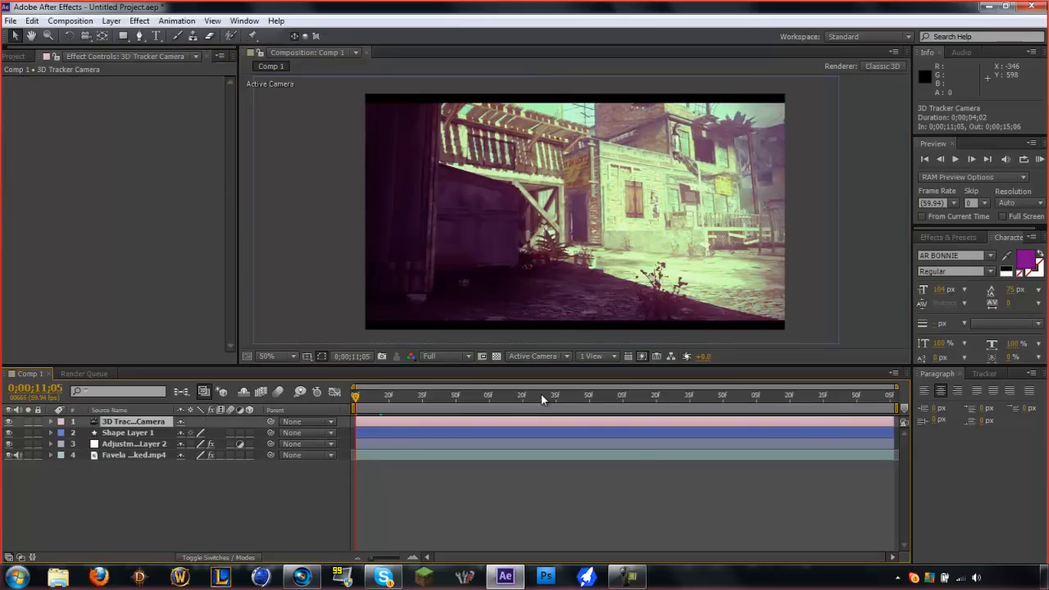
Step: Add a new null object above the 3D Tracker Camera layer
key("alt+t")
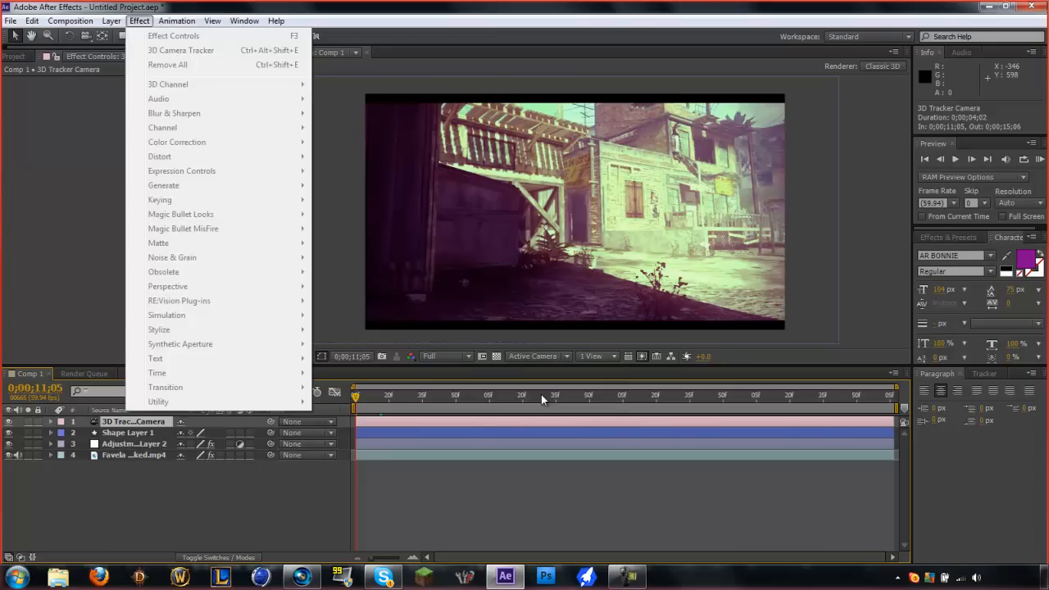
key("Left")
key("Right")
key("Right")
key("Down")
key("Down")
key("Down")
key("Down")
key("Return")
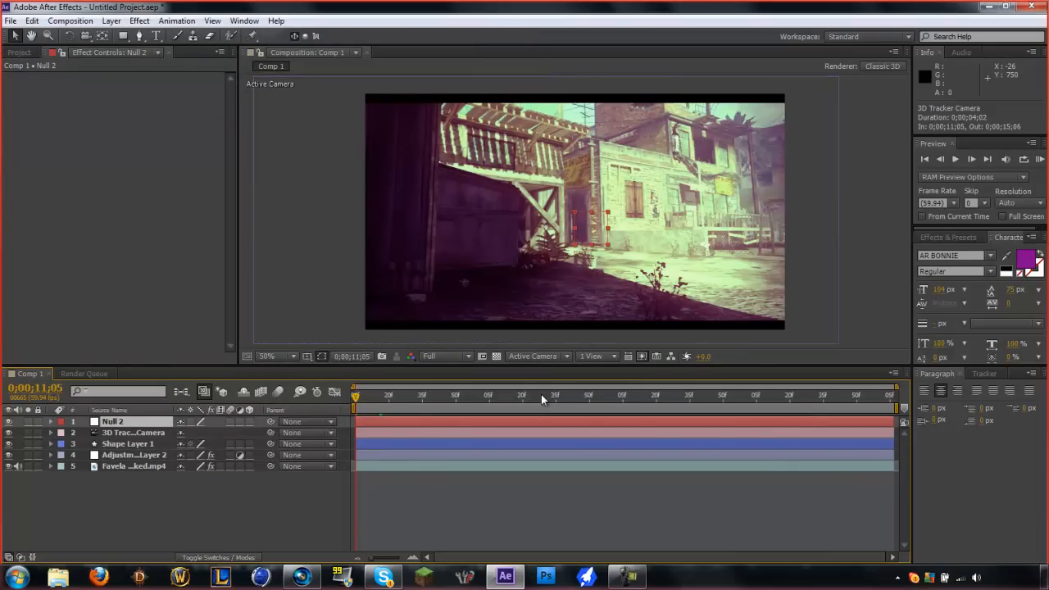
Step: Parent the null object to the 3D Tracker Camera
left_click(308, 421)
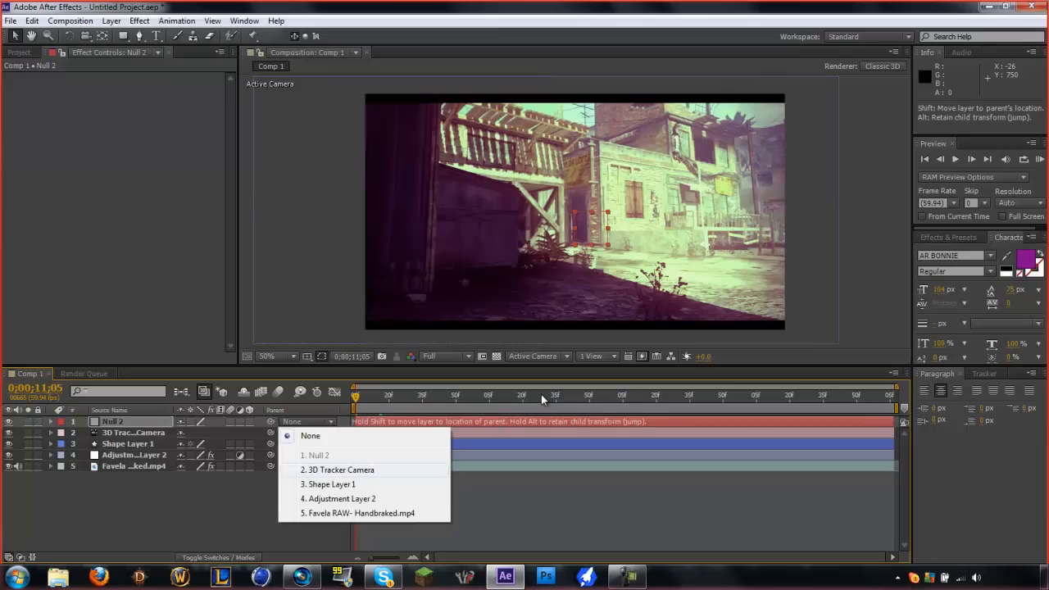
left_click(341, 469)
left_click(134, 432)
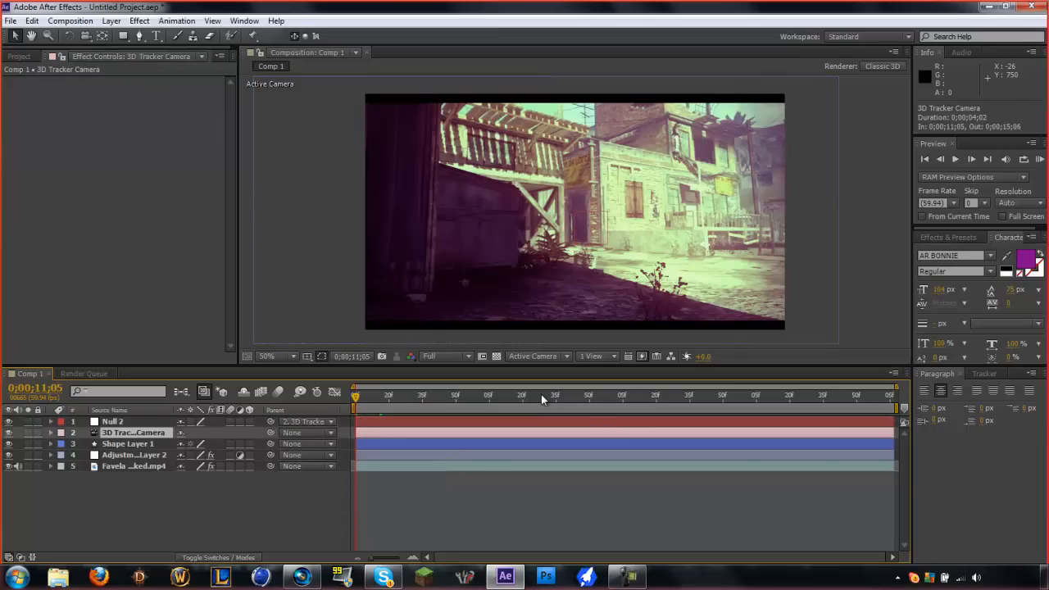
Step: Create a text layer in the composition reading "SKADA" with "PRESENTS" on a second line
left_click(113, 421)
key("ctrl+0")
left_click(156, 36)
left_click(448, 191)
type("SKADA")
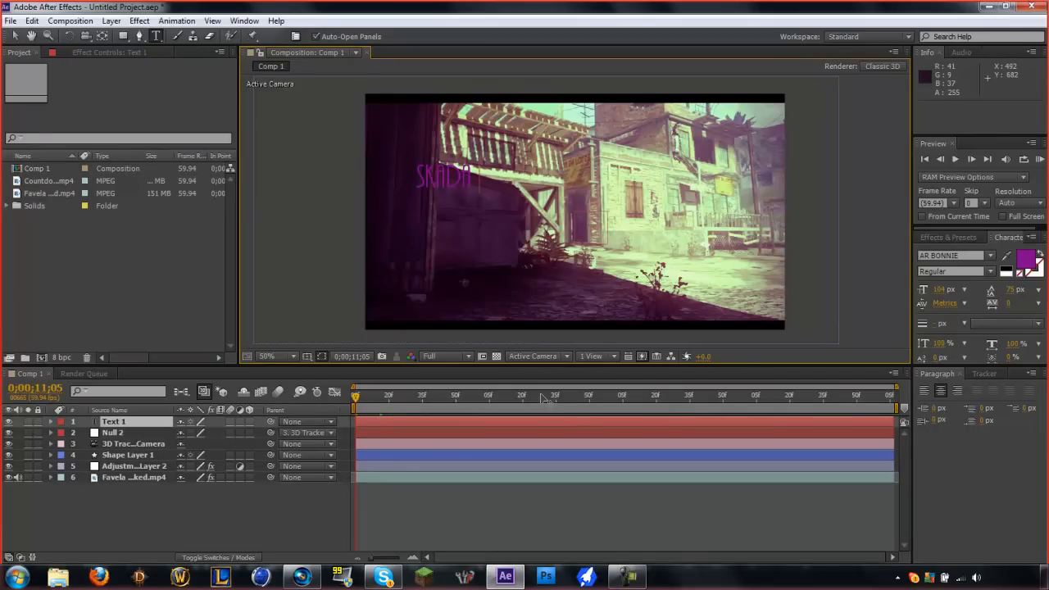
key("Return")
type("PRESENTS")
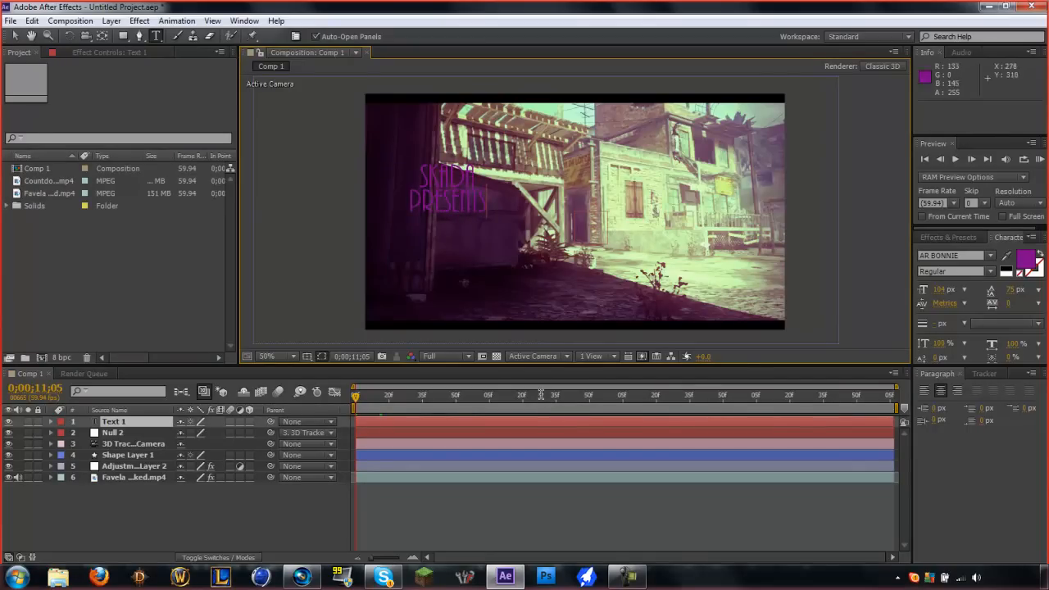
Step: Change the text colour of the word "SKADA" to white (FFFFFF)
left_click(476, 179)
left_click_drag(483, 172, 419, 175)
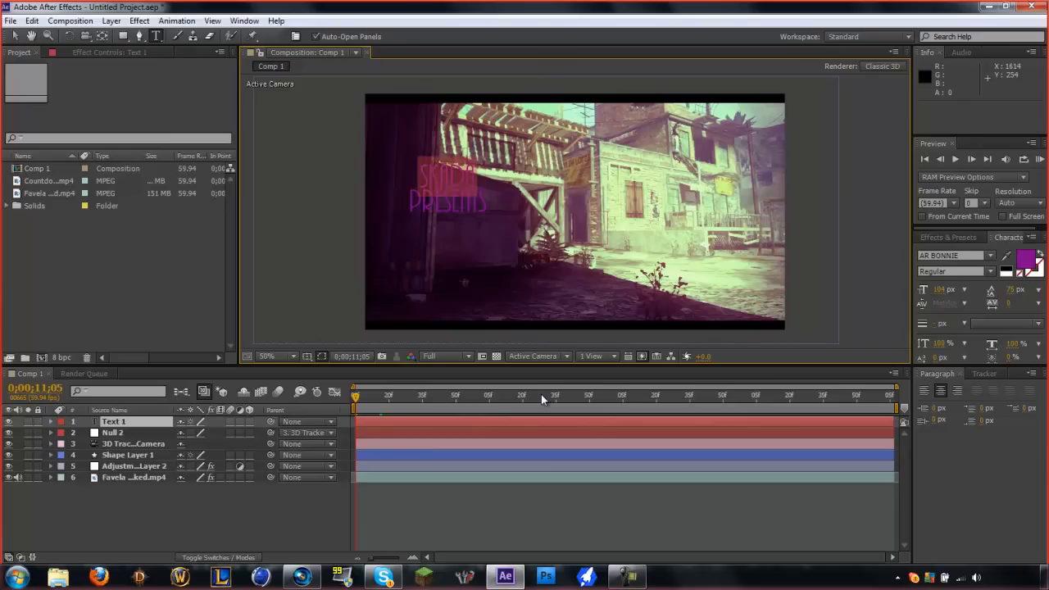
left_click(1025, 259)
left_click(676, 360)
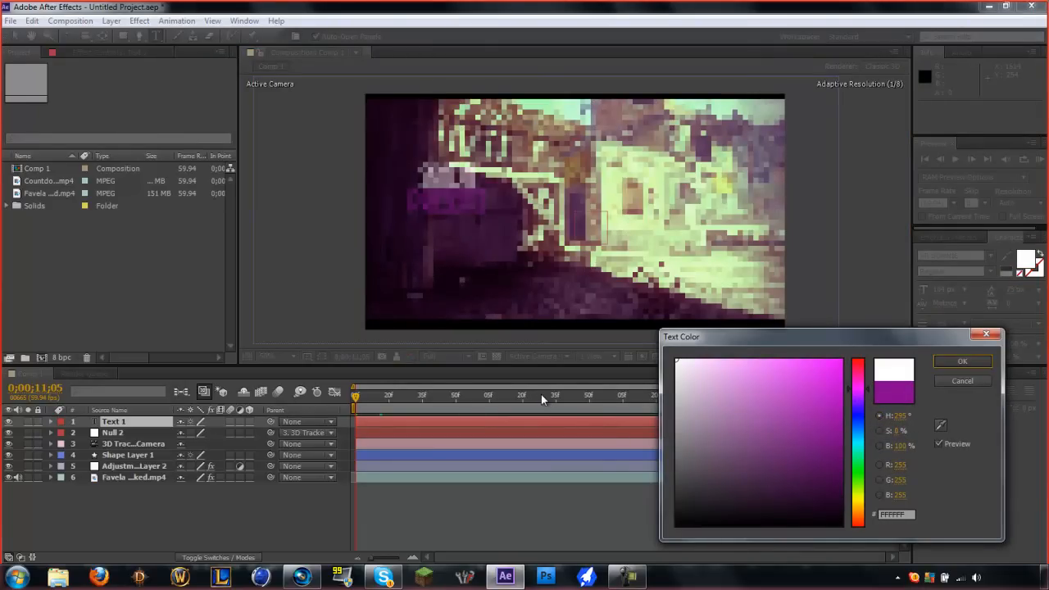
key("Return")
Step: Move the "SKADA PRESENTS" text nearer the frame's centre, to about position 556, 388
mouse_move(489, 200)
left_mouse_down()
mouse_move(418, 174)
mouse_move(531, 237)
mouse_move(567, 233)
left_mouse_up()
left_click(15, 36)
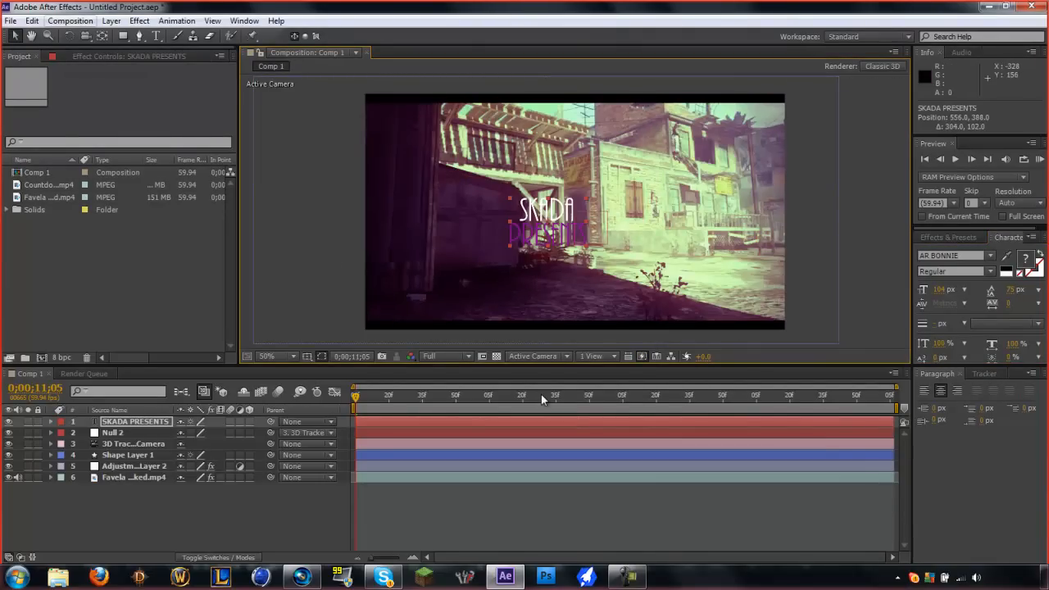
left_click(541, 396)
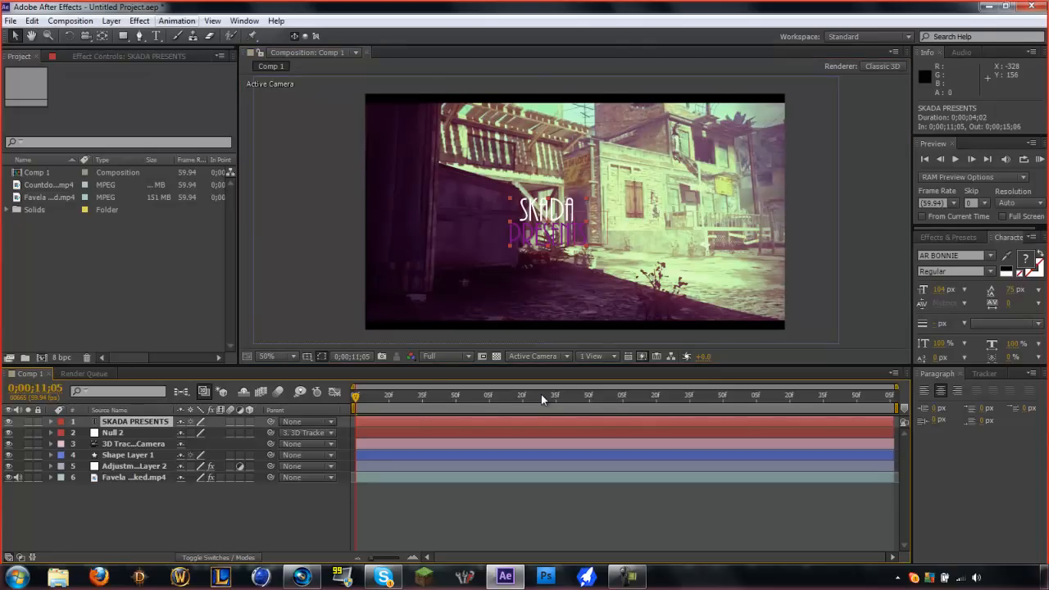
Step: Apply the Glow effect to the SKADA PRESENTS text layer and make it a 3D layer
left_click(139, 21)
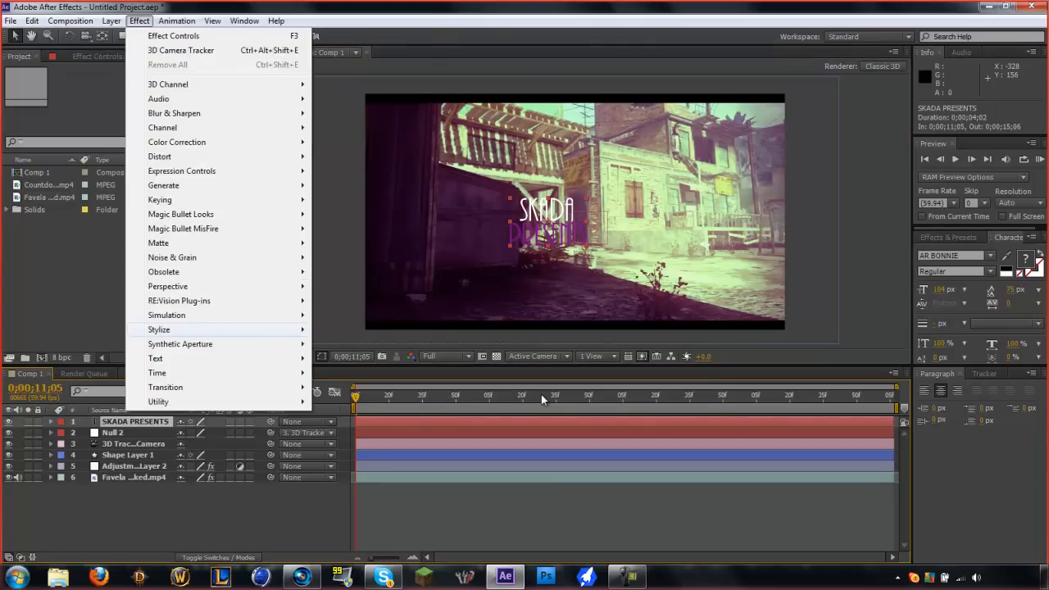
mouse_move(159, 330)
left_click(340, 214)
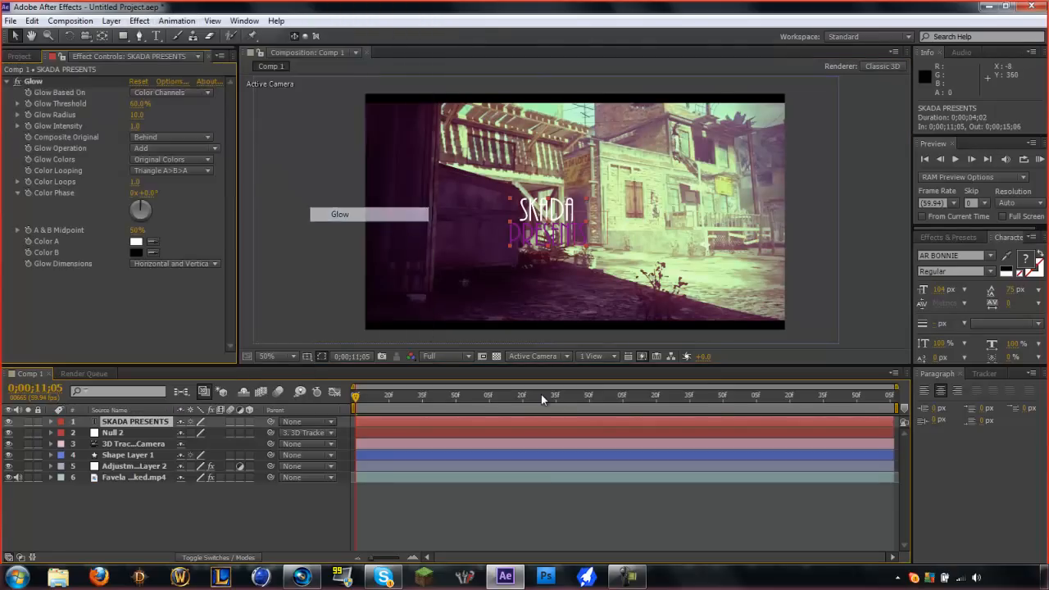
left_click(476, 512)
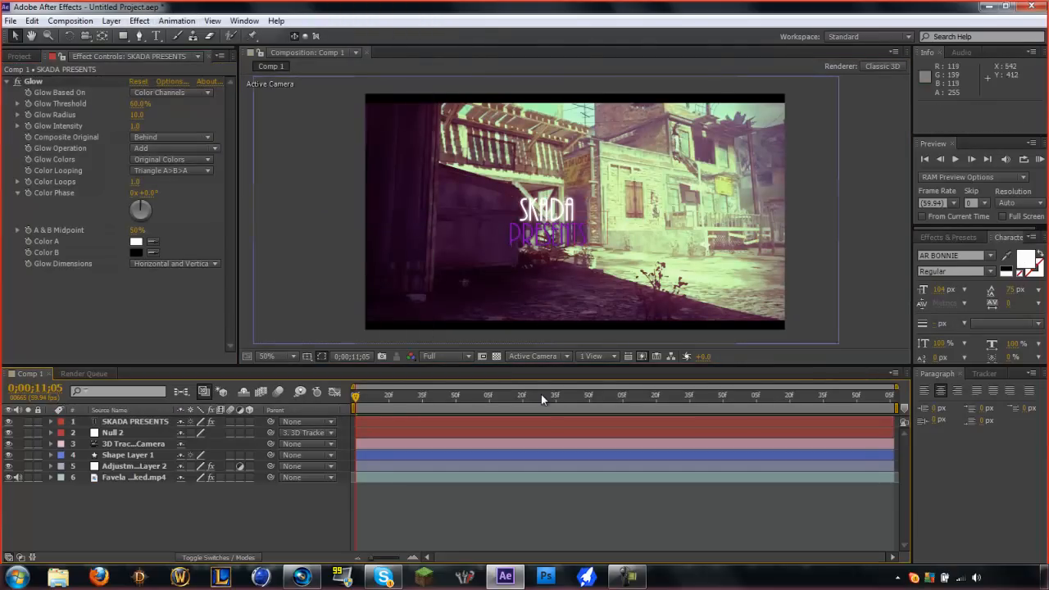
right_click(133, 421)
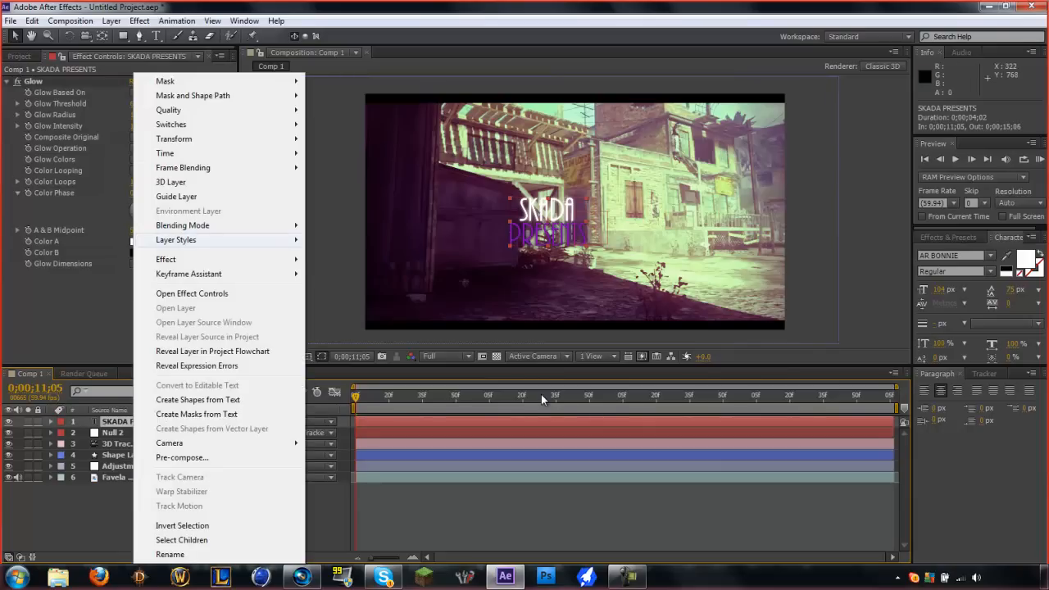
left_click(171, 182)
Step: At 0;00;14;07, move the 3D text sideways to about X 867.8, then scrub back to 0;00;11;19 to check its placement
key("space")
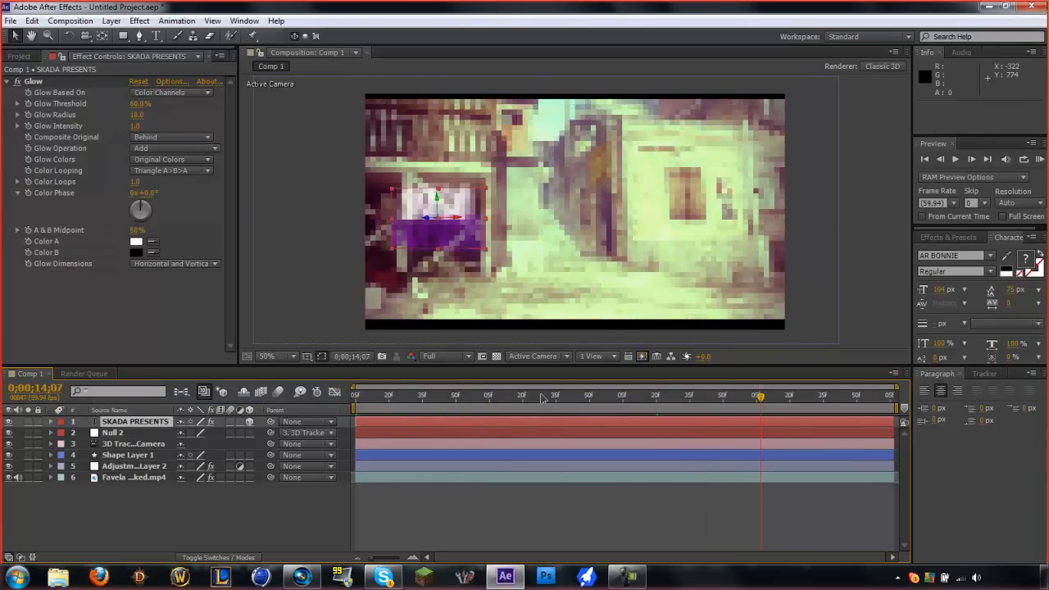
left_click_drag(453, 216, 576, 225)
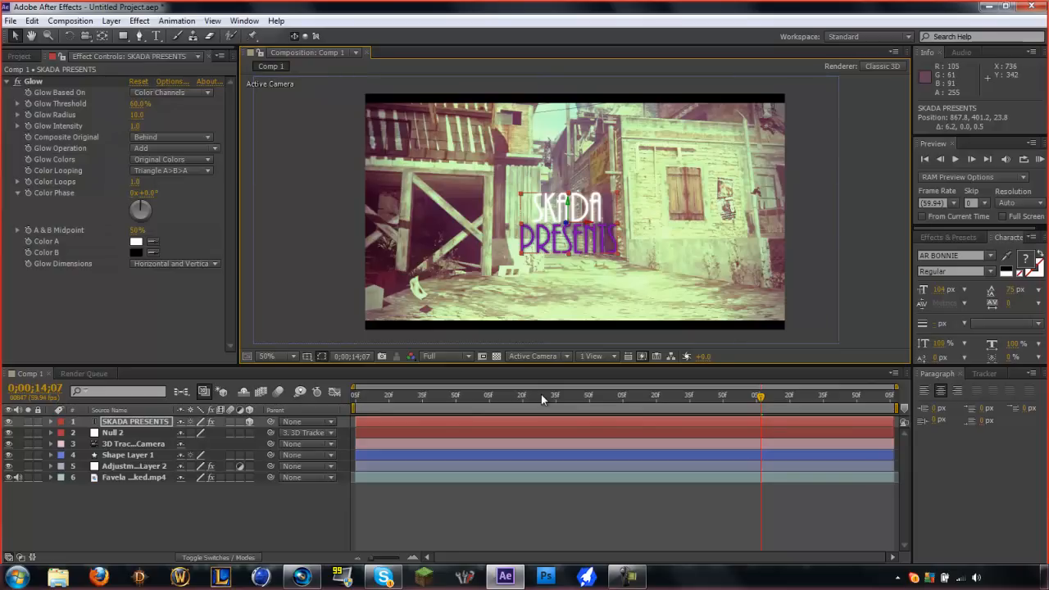
left_click_drag(762, 397, 722, 397)
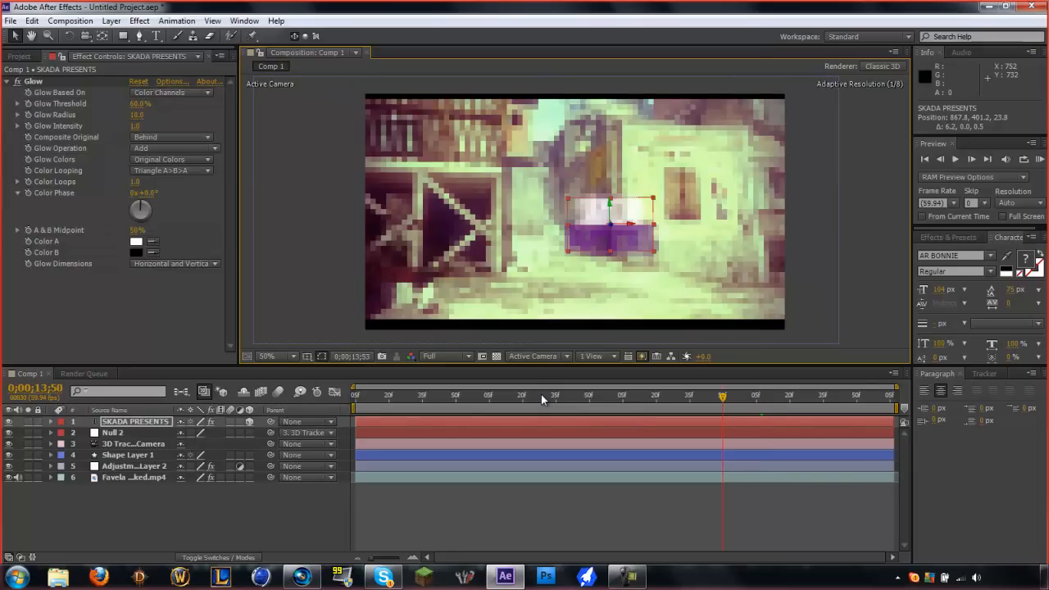
left_click_drag(541, 400, 541, 400)
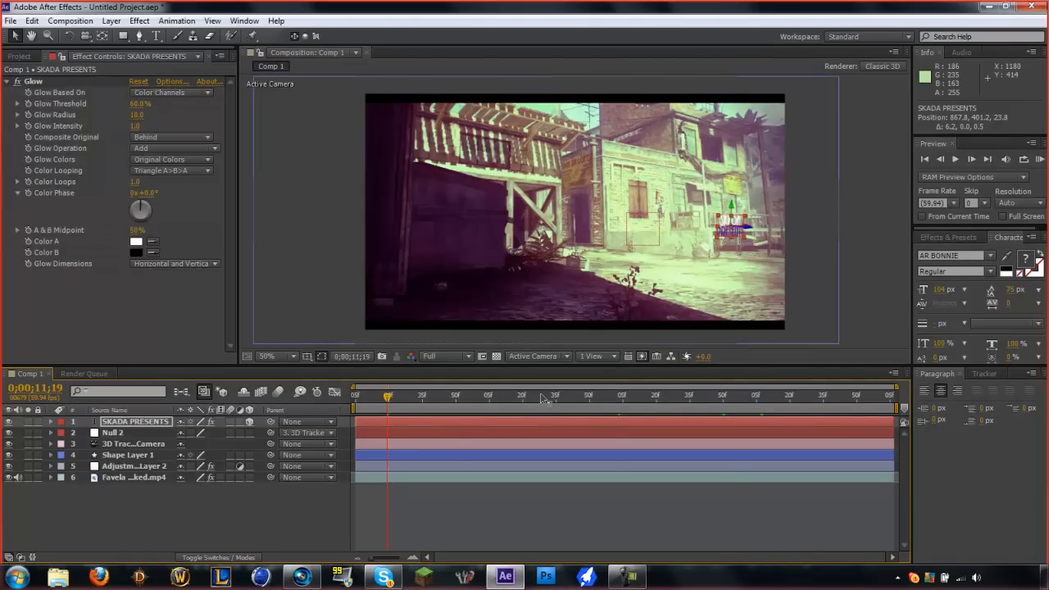
Step: Push the text deeper into the scene to Z 522, and at 0;00;13;52 centre it horizontally at about X 729
left_click_drag(749, 228, 586, 246)
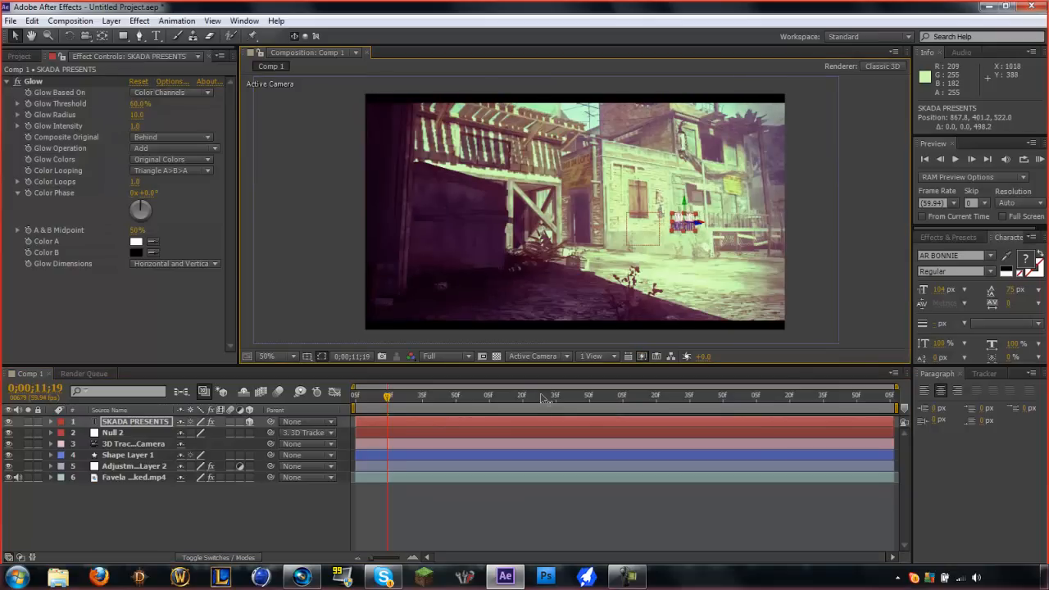
left_click_drag(706, 223, 557, 240)
mouse_move(541, 395)
left_mouse_down()
mouse_move(509, 396)
mouse_move(727, 397)
left_mouse_up()
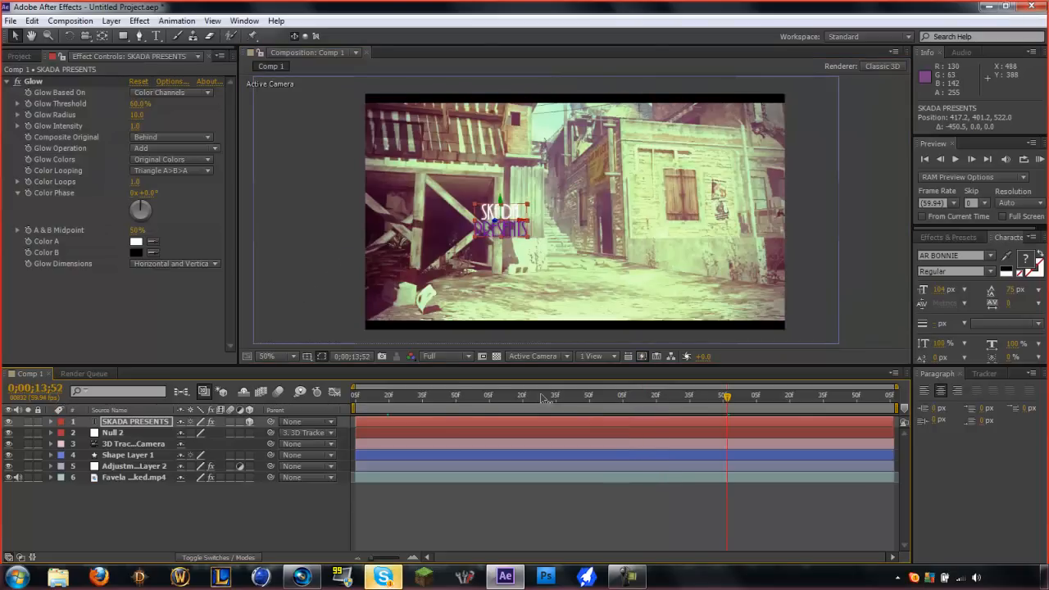
mouse_move(521, 220)
left_mouse_down()
mouse_move(642, 222)
mouse_move(621, 222)
left_mouse_up()
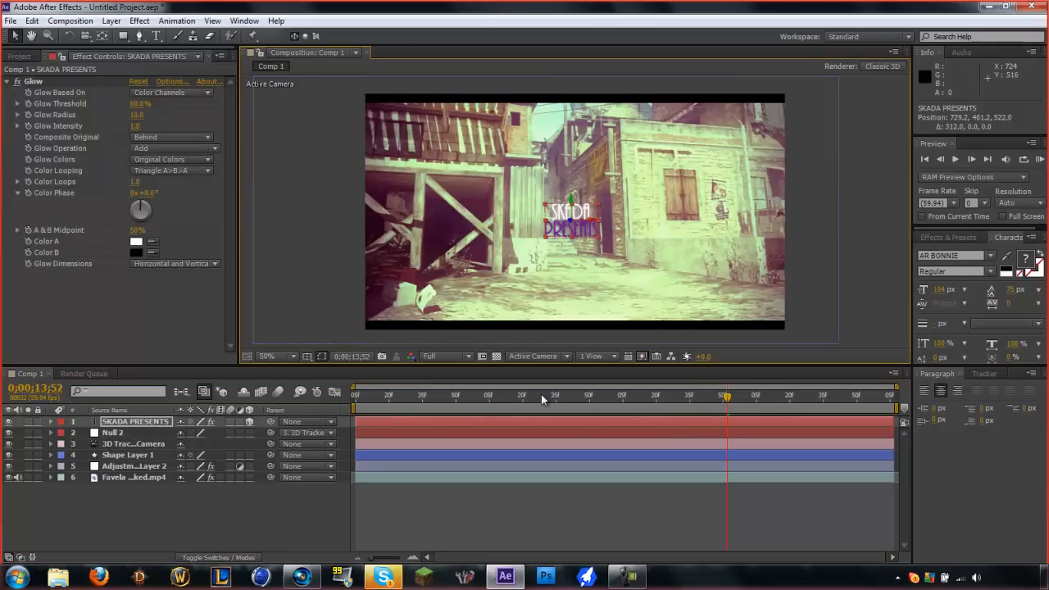
Step: Set the viewer resolution to Quarter and run a RAM preview of the composition from its start at 0;00;11;05
left_click_drag(727, 397, 354, 397)
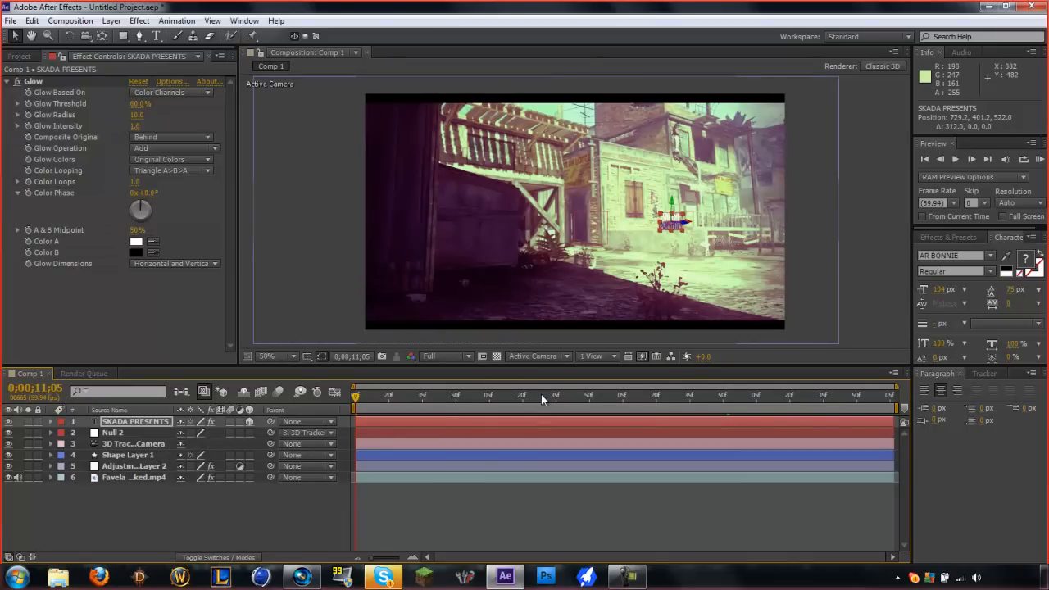
left_click(446, 356)
left_click(449, 435)
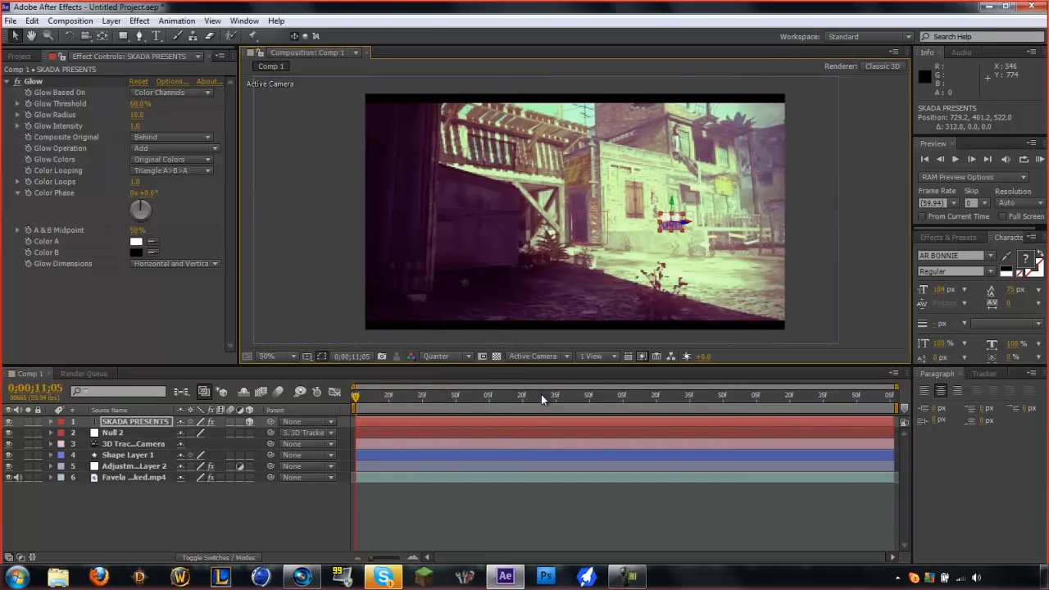
key("KP_0")
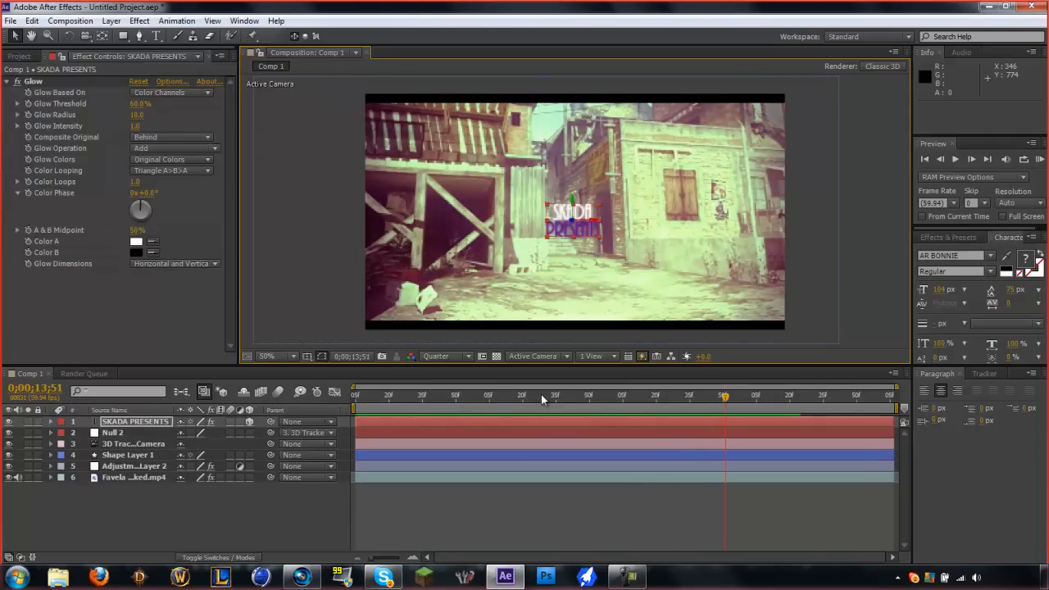
key("Return")
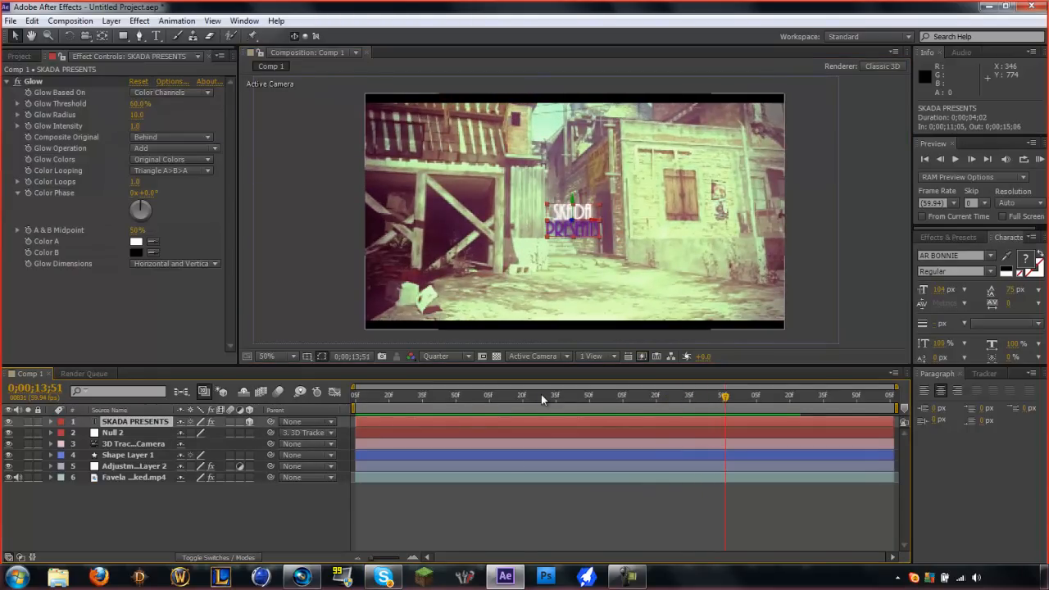
key("ctrl+a")
key("alt+c")
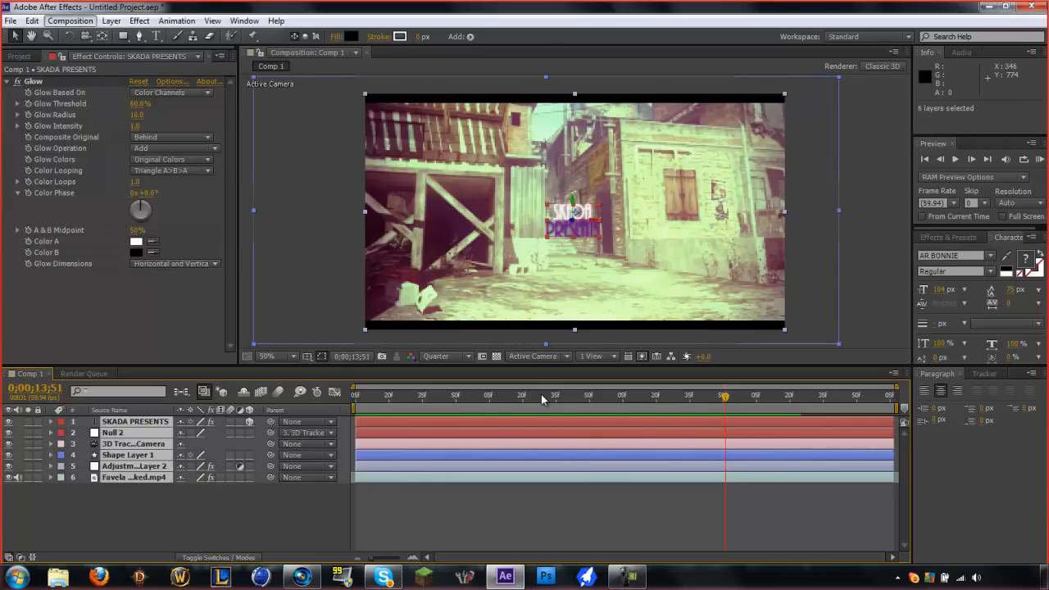
key("Down")
key("Down")
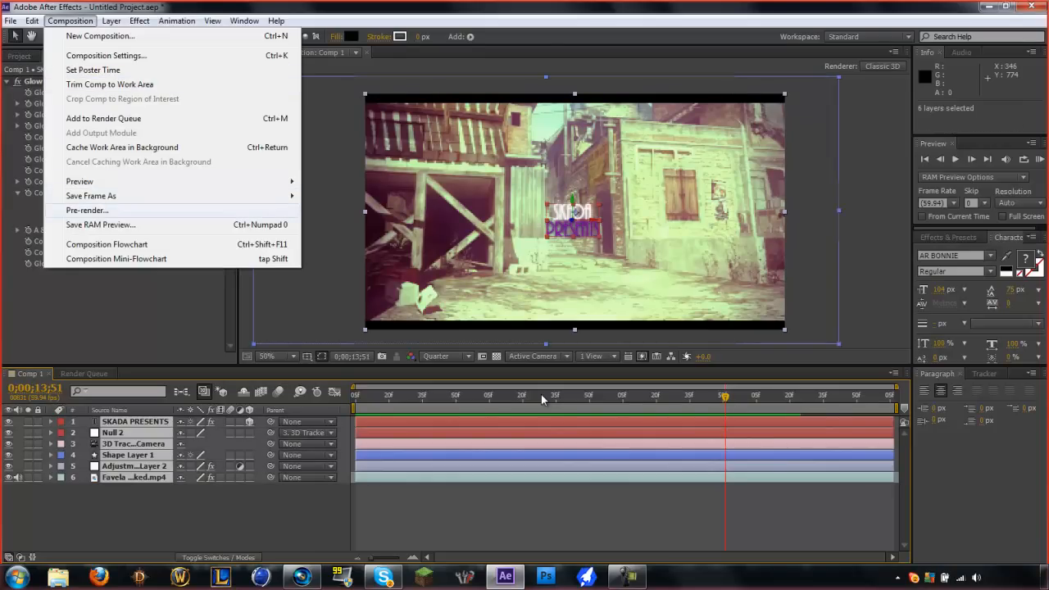
key("Return")
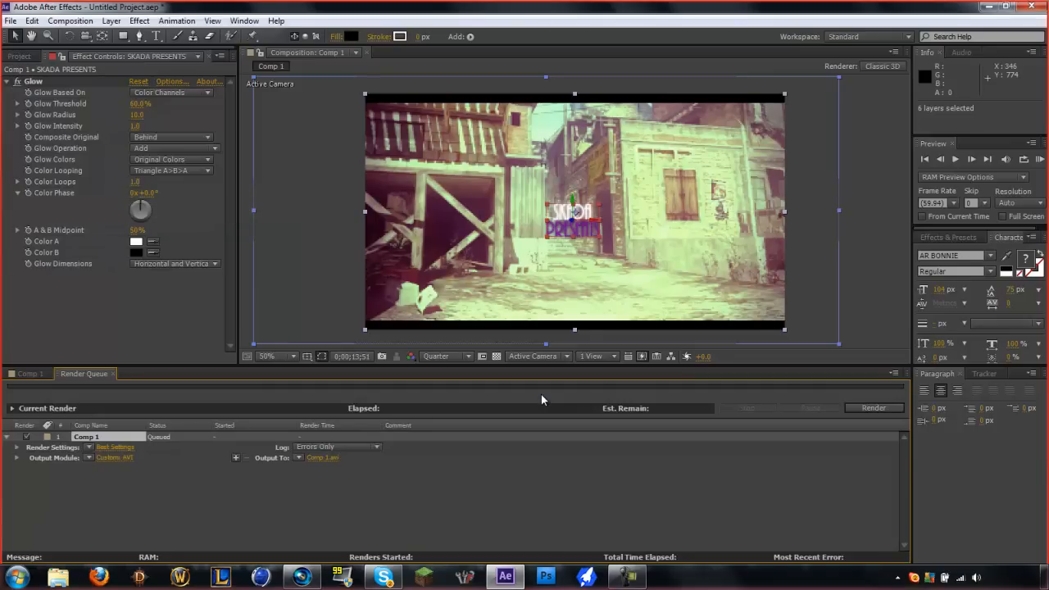
key("ctrl+w")
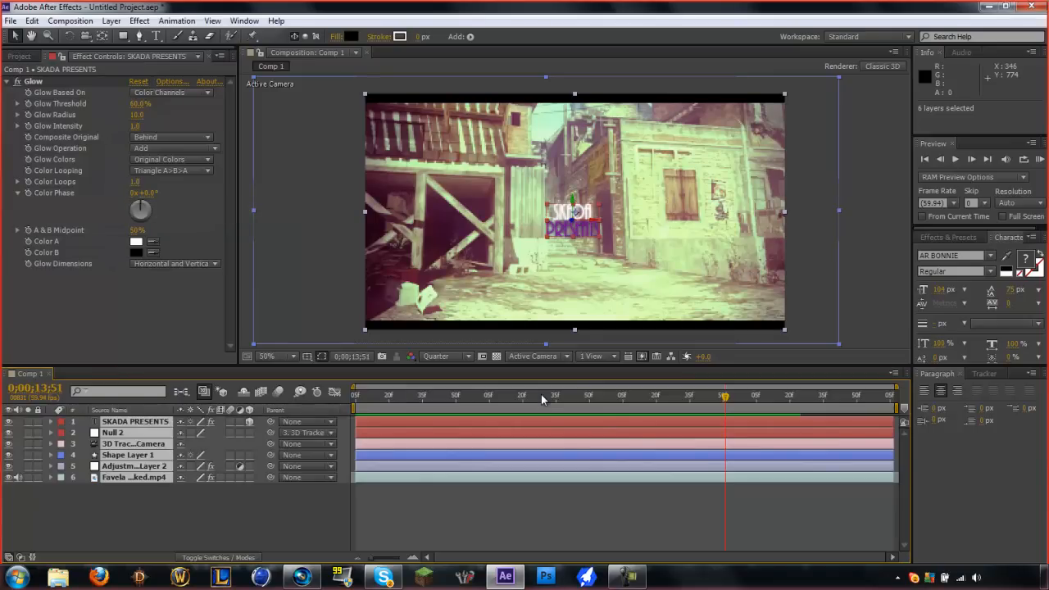
key("alt+c")
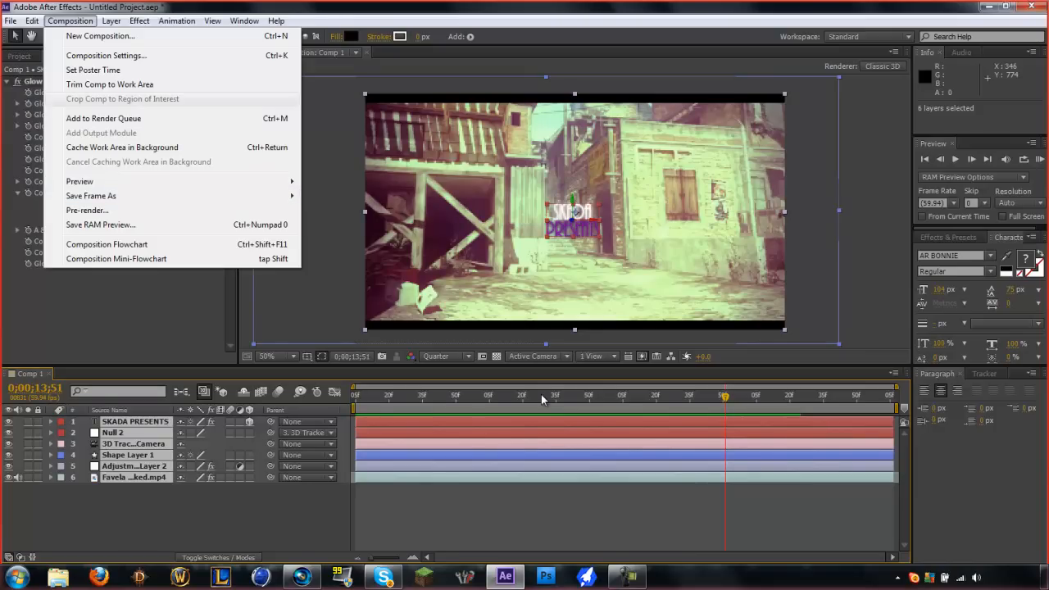
key("Escape")
Step: Pre-compose all six layers into a new composition named "Motion Track", moving all attributes into it
key("alt+l")
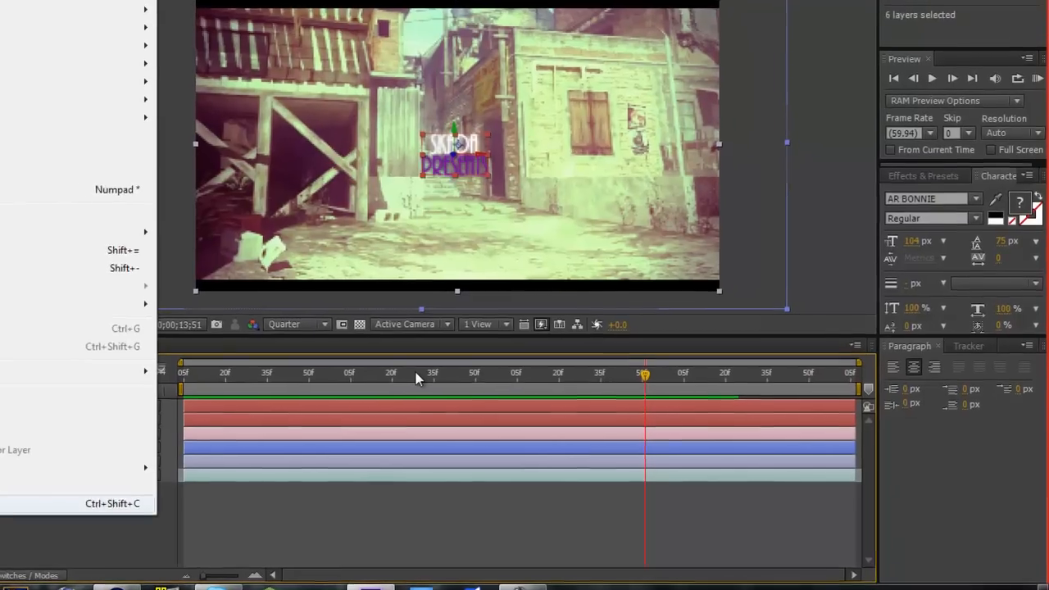
key("ctrl+shift+c")
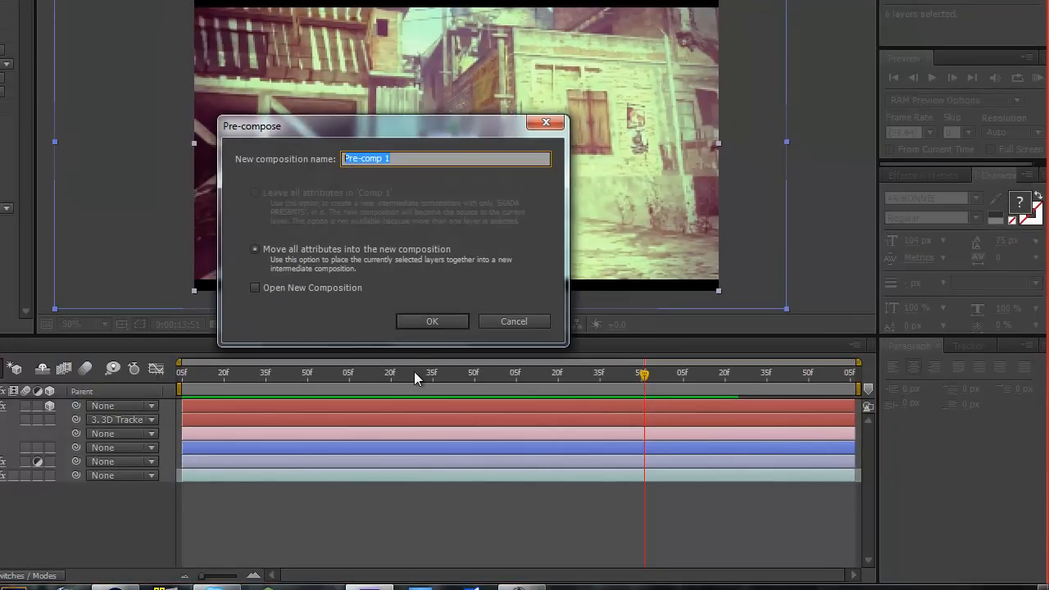
type("Motion Track")
key("Return")
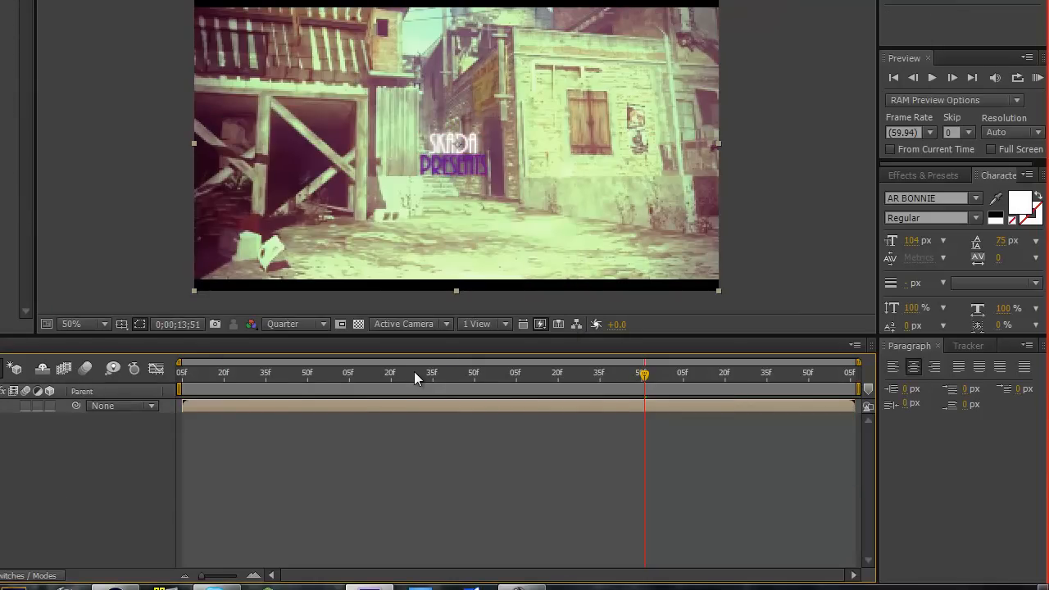
key("ctrl+shift+a")
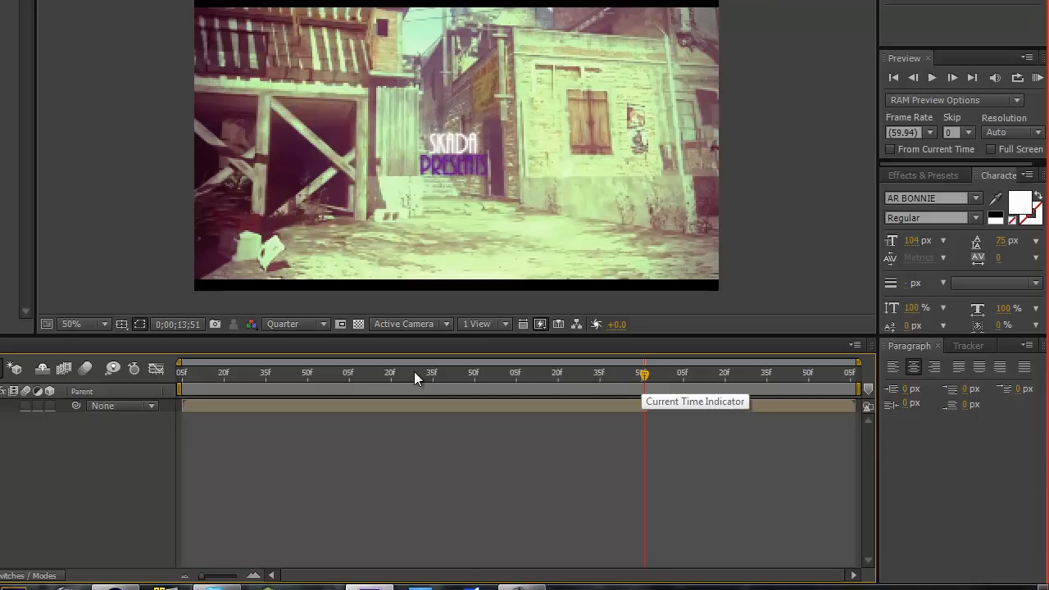
Step: Enable time remapping on the Motion Track layer with a keyframe at 0;00;13;51, and undo it
right_click(4, 406)
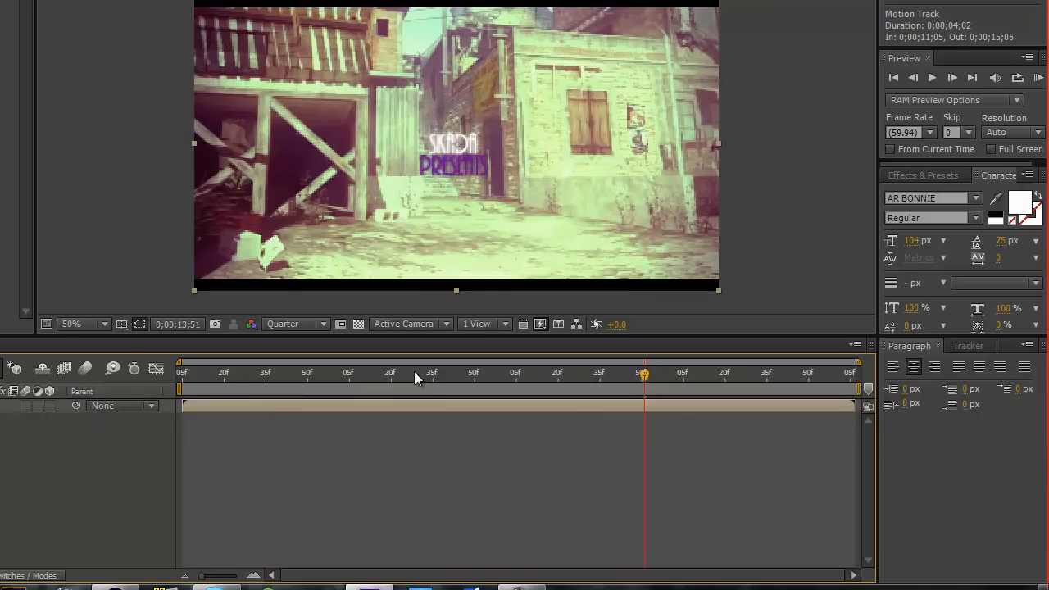
mouse_move(61, 71)
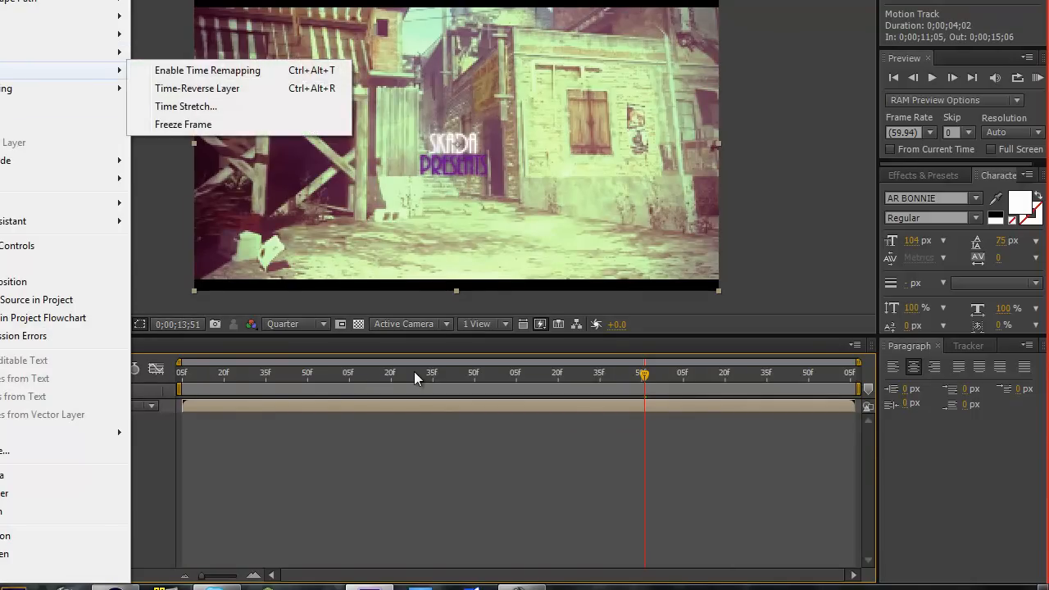
left_click(201, 68)
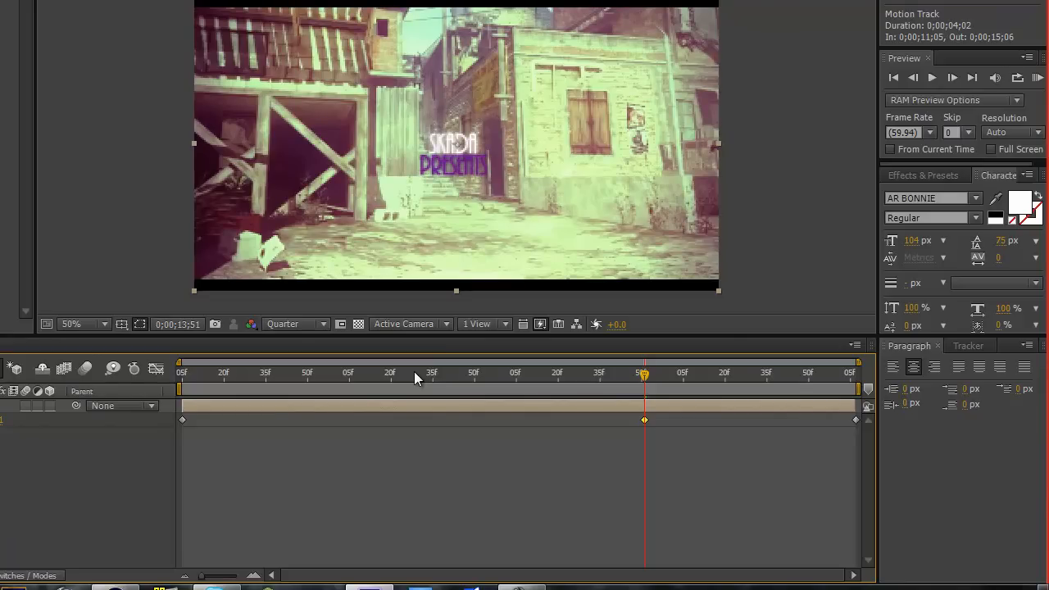
key("ctrl+z")
key("ctrl+z")
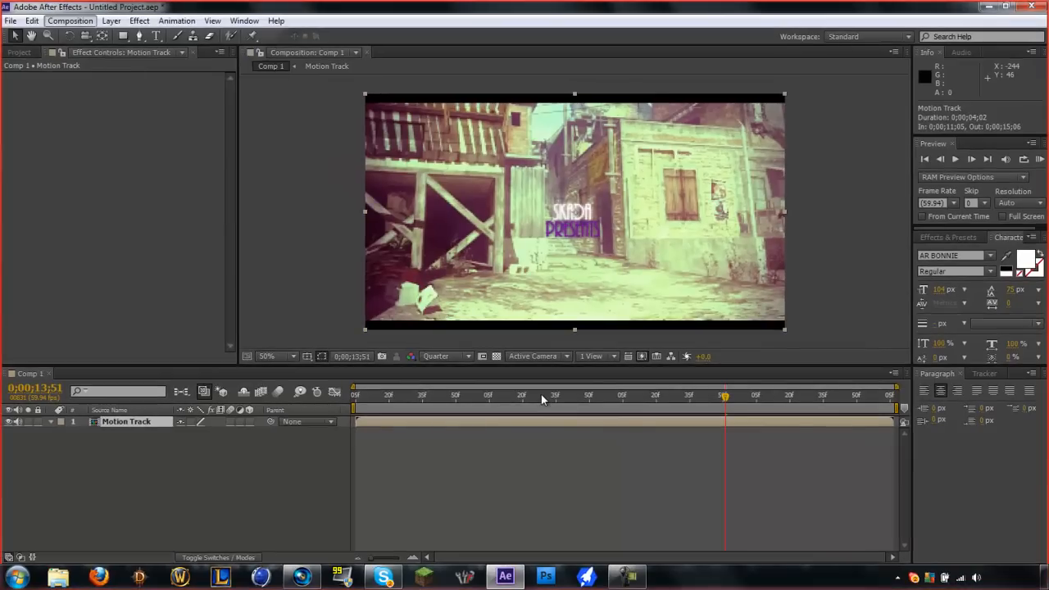
key("alt+c")
key("Right")
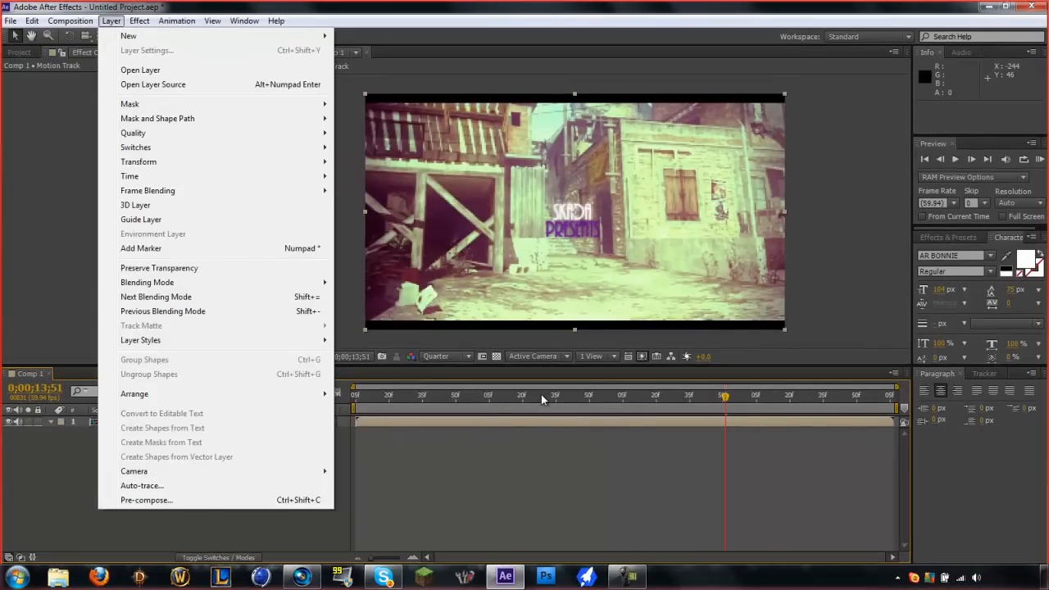
key("Escape")
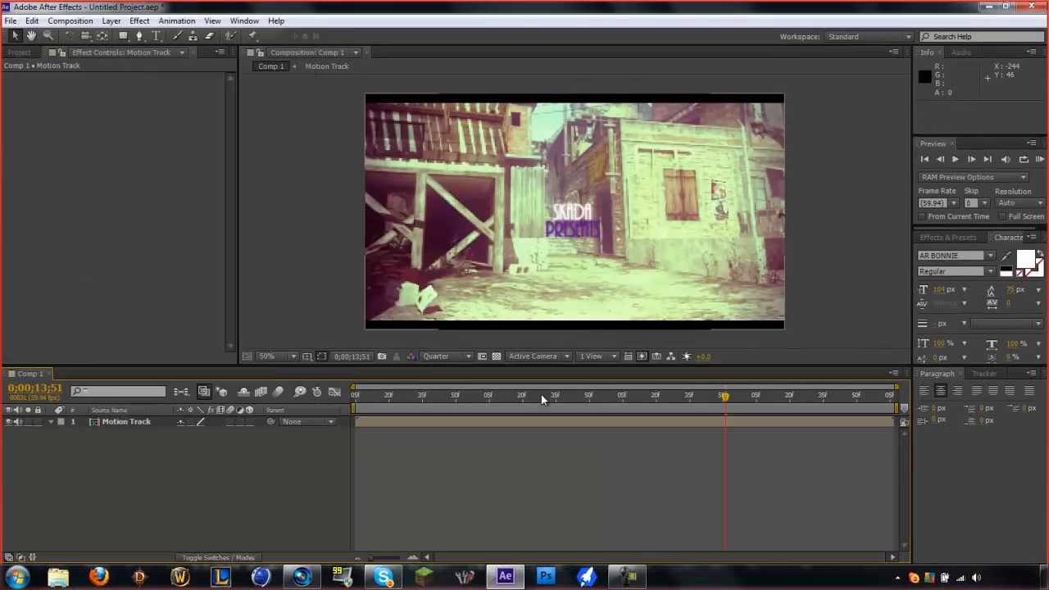
Step: At 0;00;13;50, set the Motion Track layer's scale to 175%
key("Page_Down")
key("Page_Down")
key("Page_Down")
key("Page_Down")
key("Page_Down")
key("Page_Up")
key("Page_Up")
key("Page_Up")
key("Page_Up")
key("Page_Up")
key("Page_Up")
key("Page_Up")
key("Page_Down")
key("s")
key("ctrl+v")
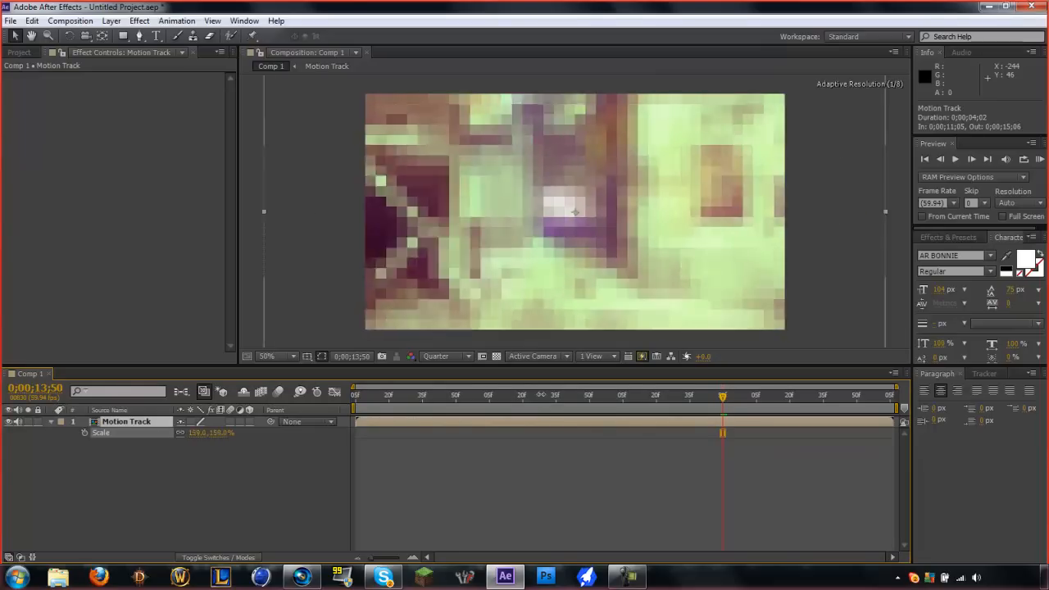
key("F2")
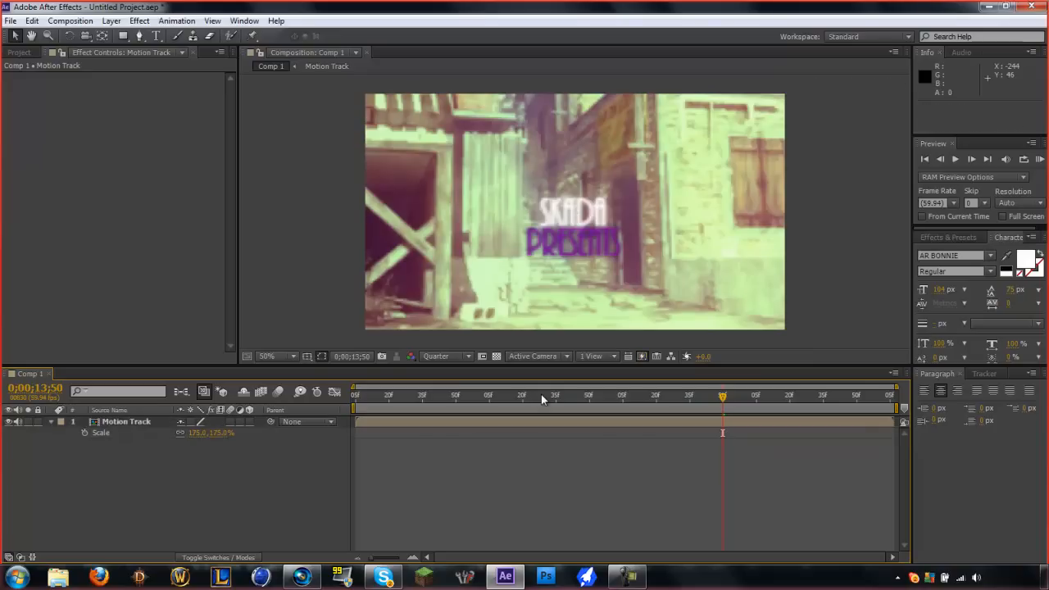
Step: Rotate the Motion Track layer to 11° at 0;00;13;50
key("r")
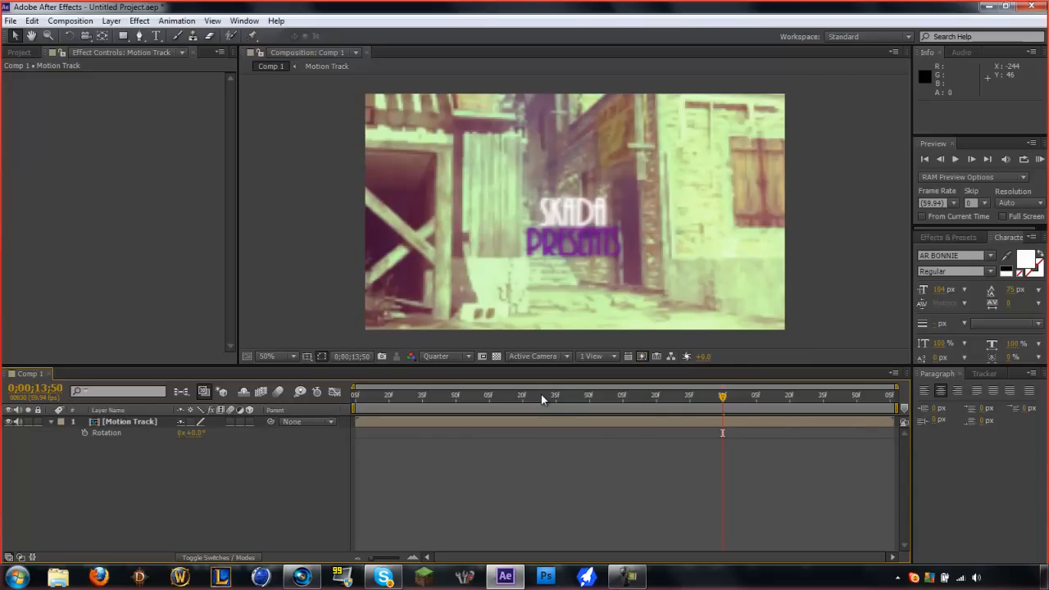
key("ctrl+v")
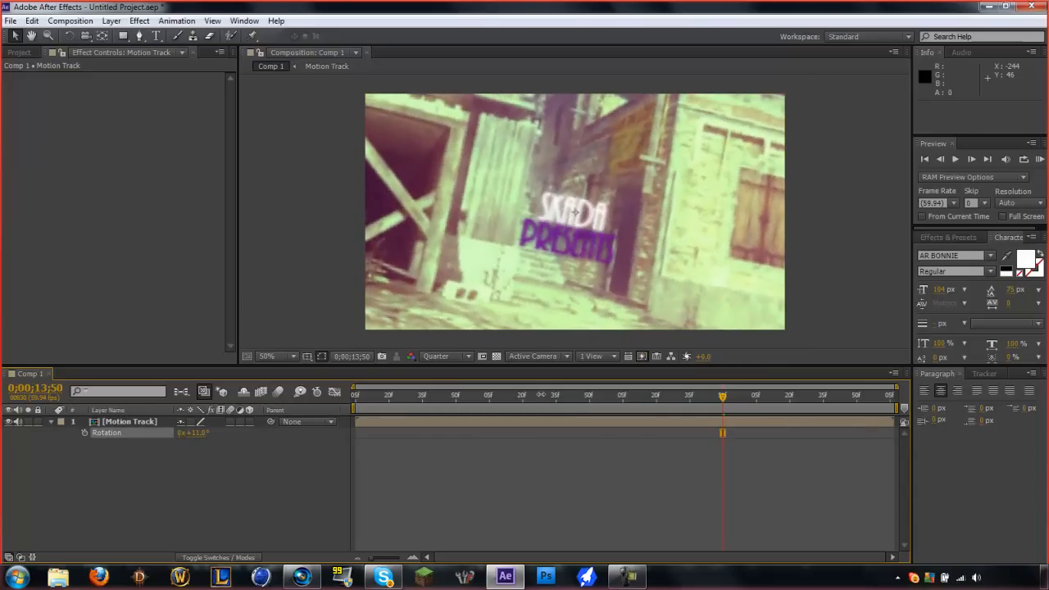
key("F2")
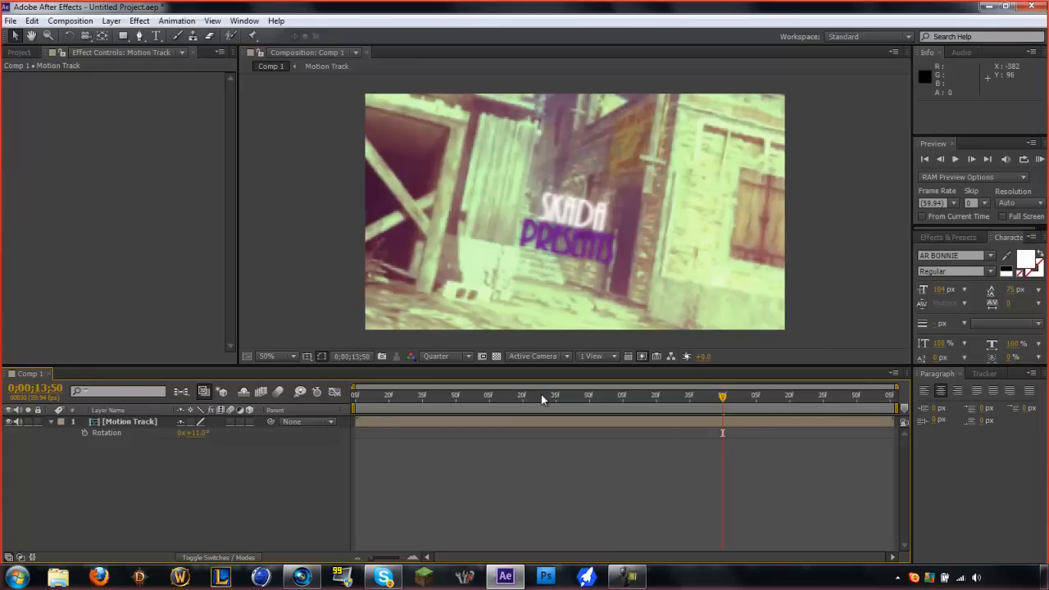
Step: Undo the rotation, scaling and pre-composition to restore the six separate layers in Comp 1
key("ctrl+a")
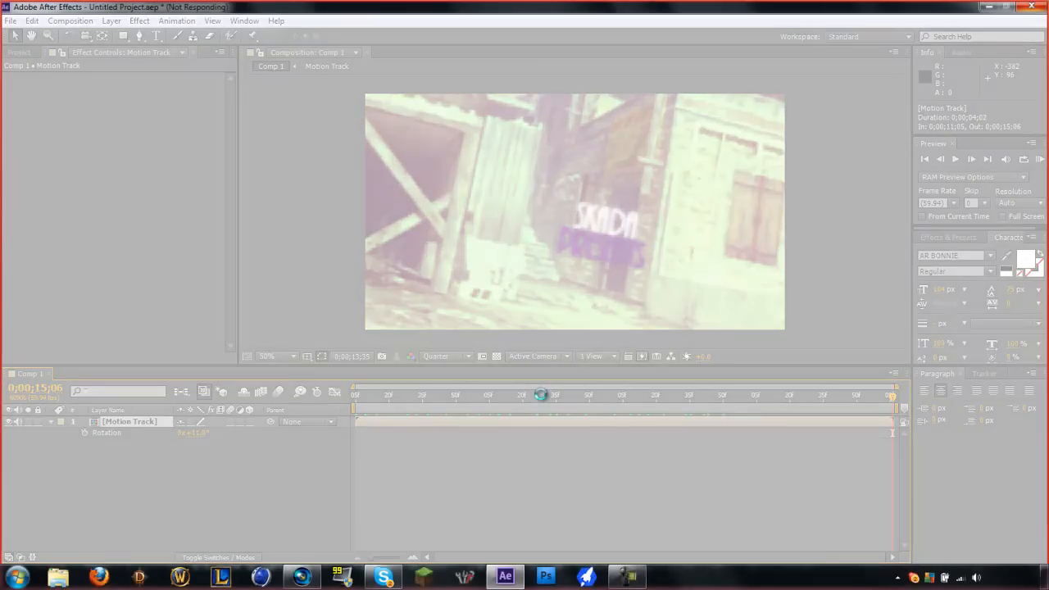
key("ctrl+z")
key("ctrl+z")
key("ctrl+z")
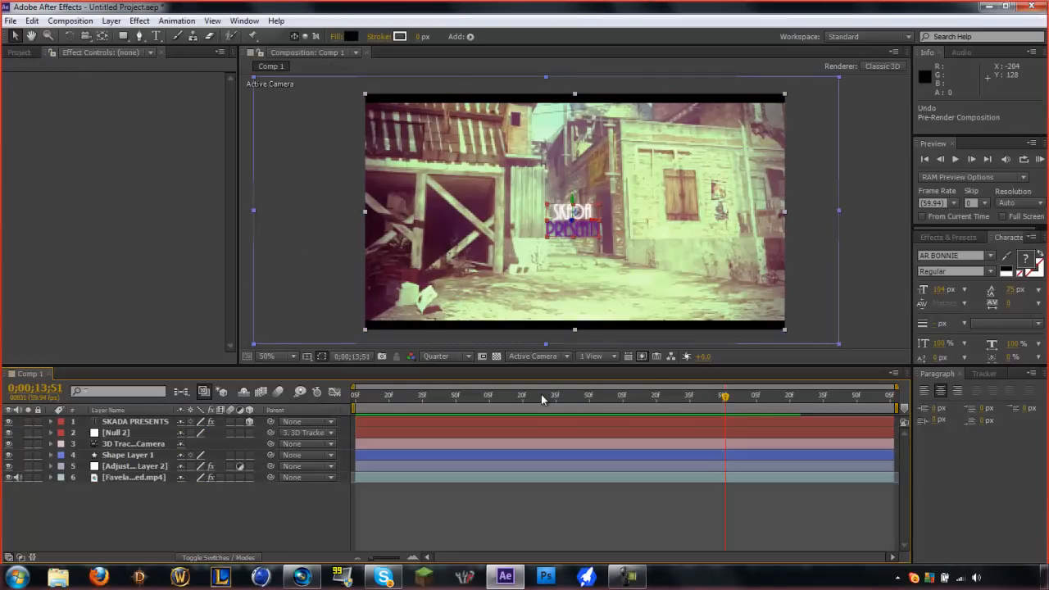
Step: Play the composition to review the tracked text, and return the playhead to the start
key("space")
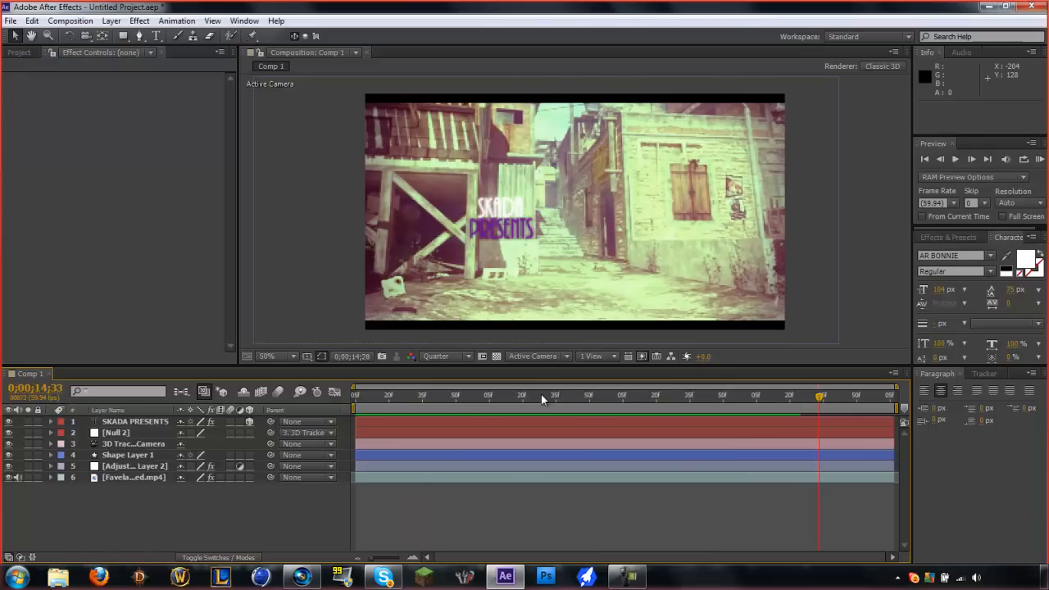
key("Home")
key("F10")
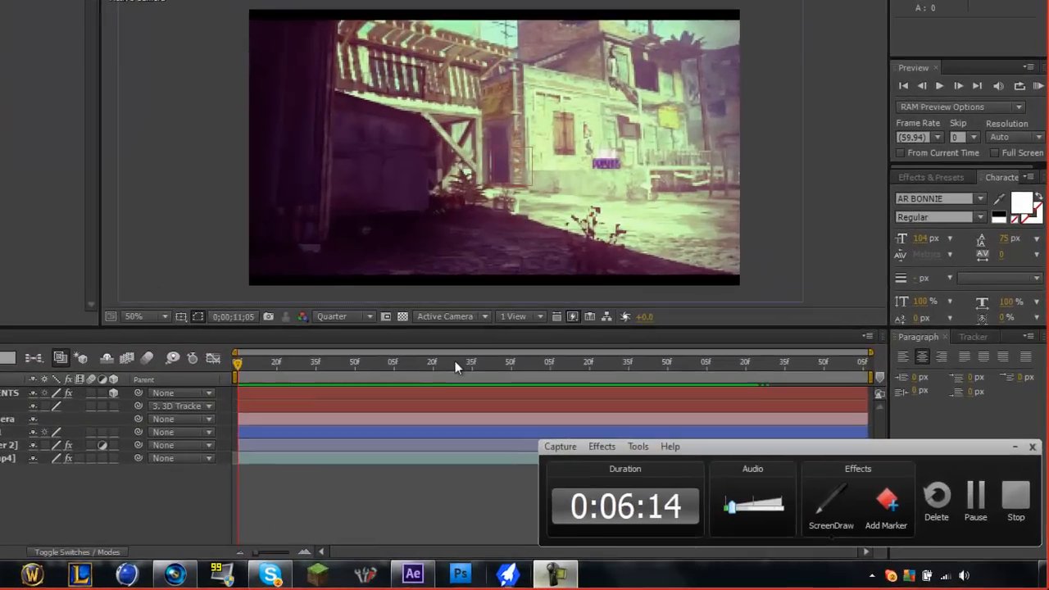